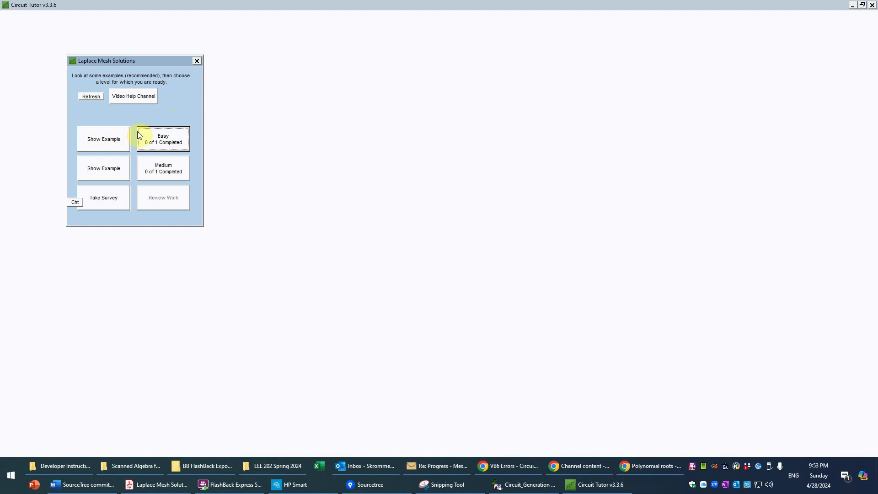
Start the Easy exercise and submit its Laplace-domain values: inductor 2s Ω, voltage source 5/s V, current source 4/s A, capacitor 1/(3s) Ω.
left_click(177, 140)
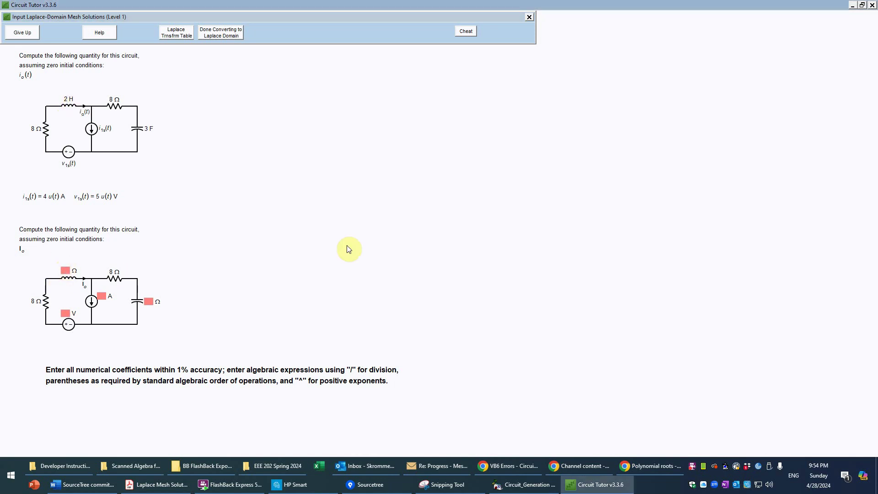
type("2s")
type("5/s")
left_click(103, 296)
type("4/s")
left_click(149, 301)
type("1/(")
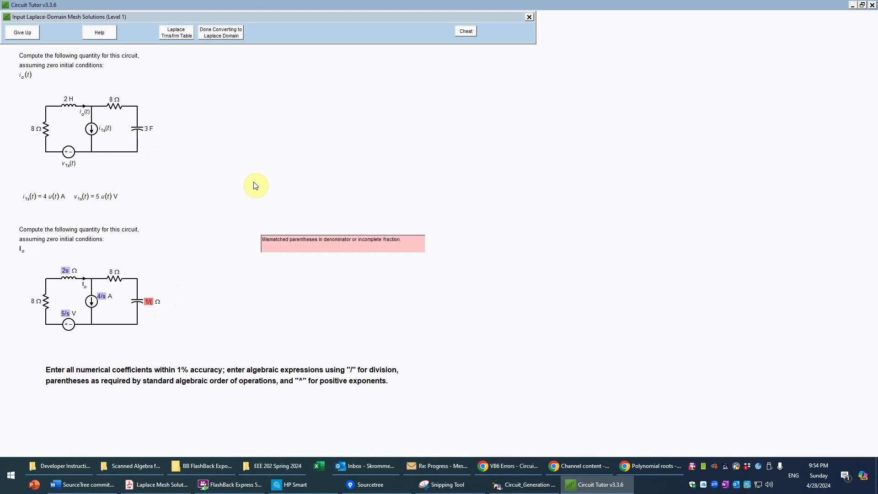
type("3s)")
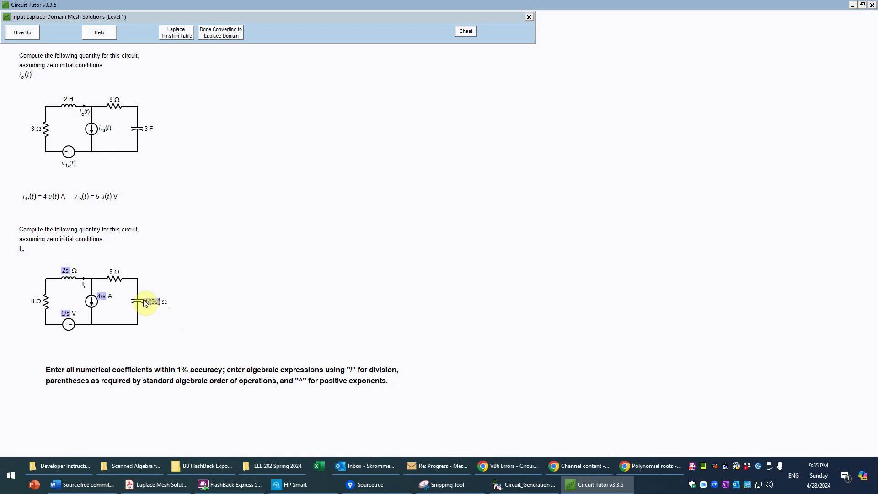
left_click(228, 33)
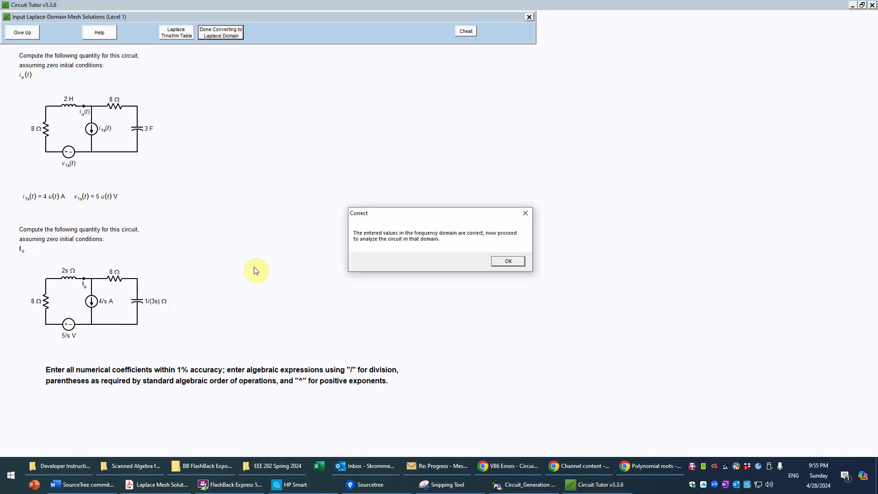
left_click(509, 262)
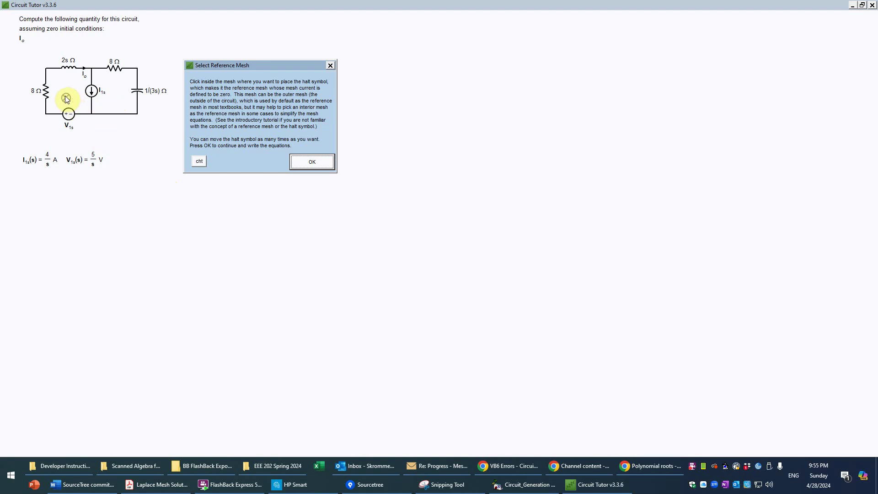
Place the halt symbol in the interior mesh containing the voltage source V1s and confirm it as the reference mesh.
left_click(93, 51)
left_click(135, 49)
left_click(69, 98)
left_click(66, 92)
left_click(69, 94)
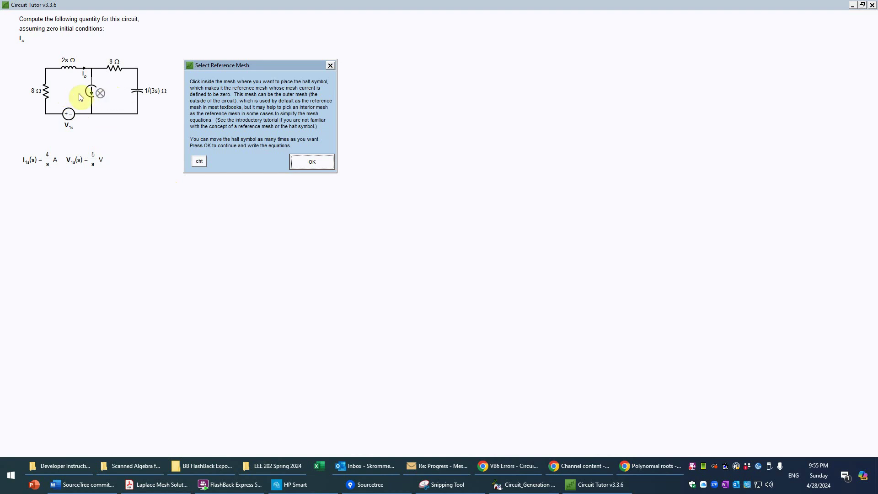
left_click(70, 93)
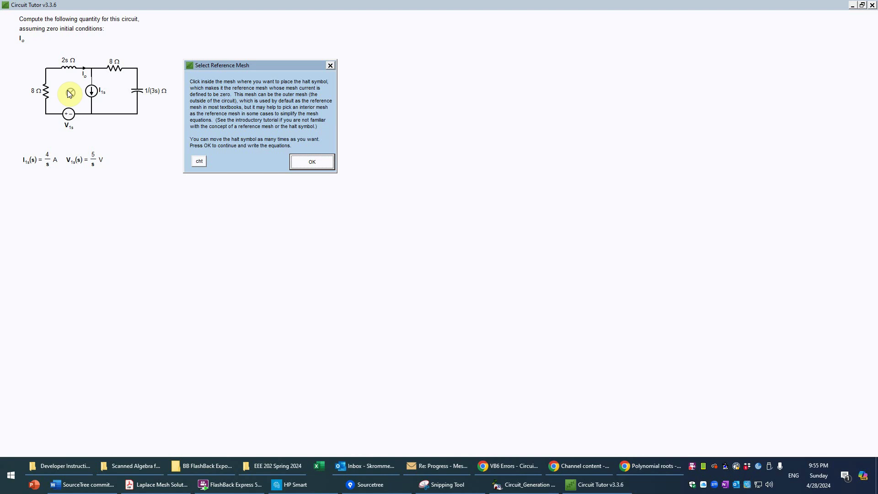
left_click(78, 83)
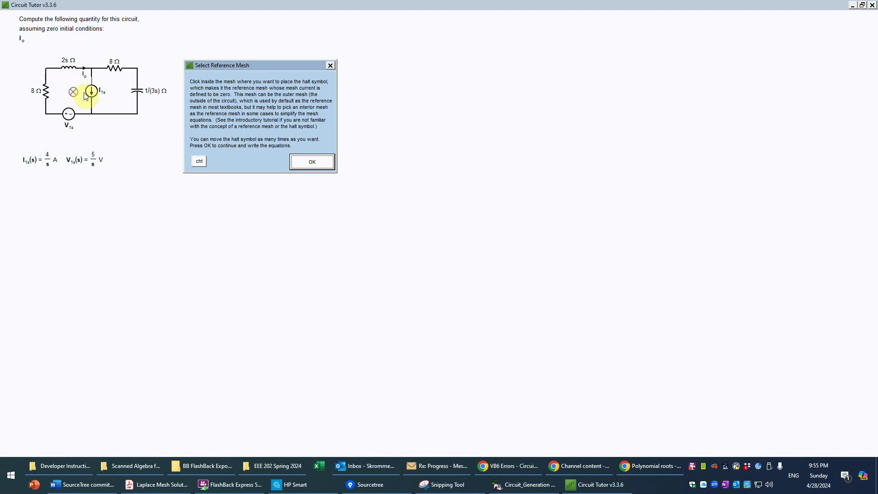
left_click(65, 92)
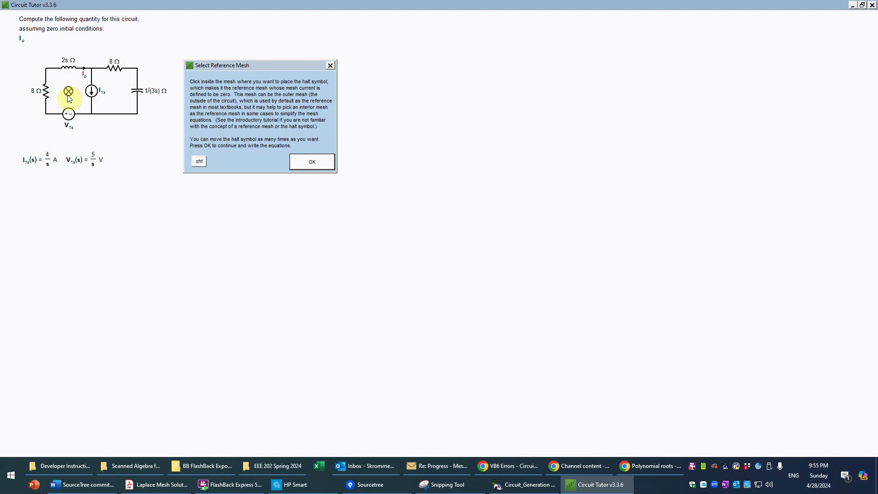
left_click(67, 95)
left_click(323, 162)
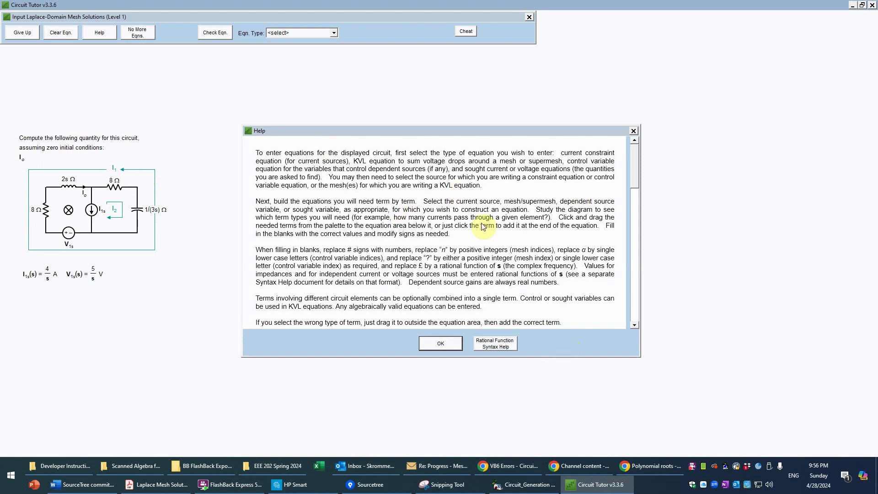
Read through and dismiss the equation help, and lay out a Current Constraint equation with a mesh current equal to a constant current source.
left_click_drag(635, 164, 624, 303)
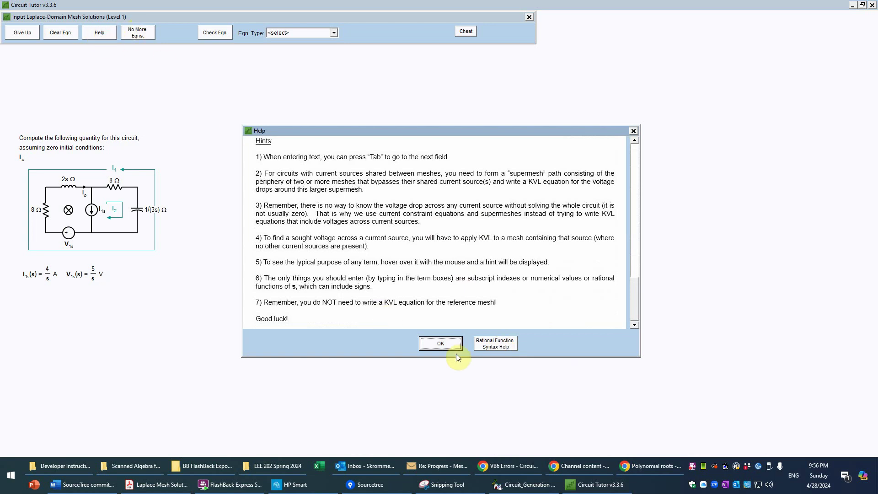
left_click(442, 343)
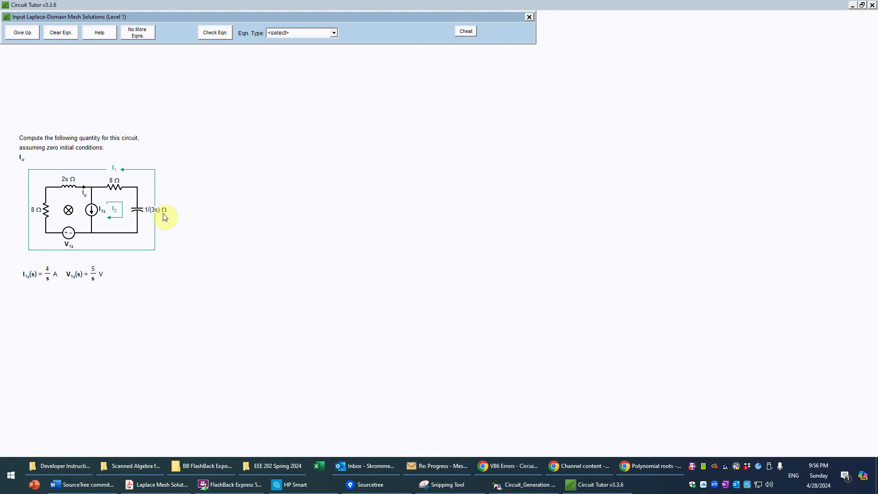
left_click(334, 33)
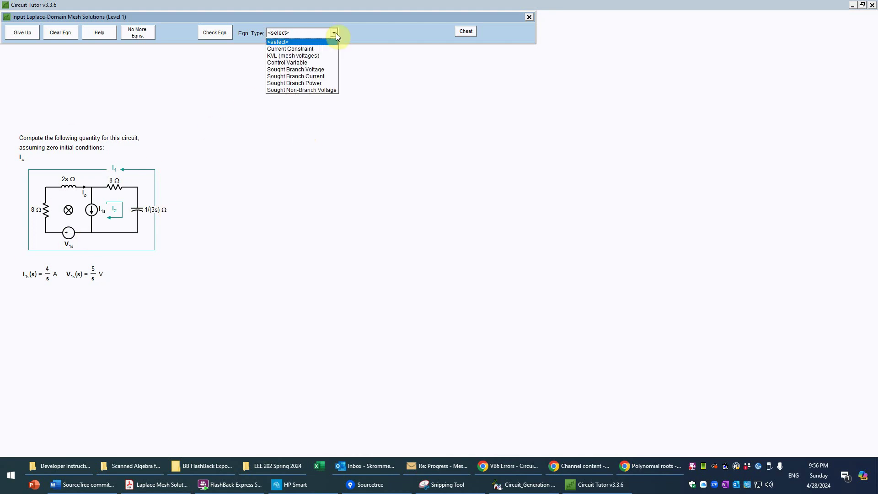
left_click(312, 49)
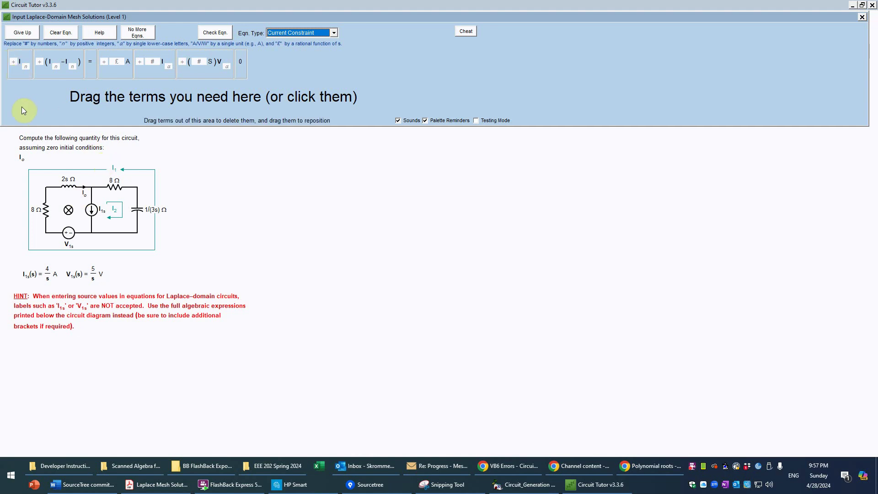
left_click(16, 73)
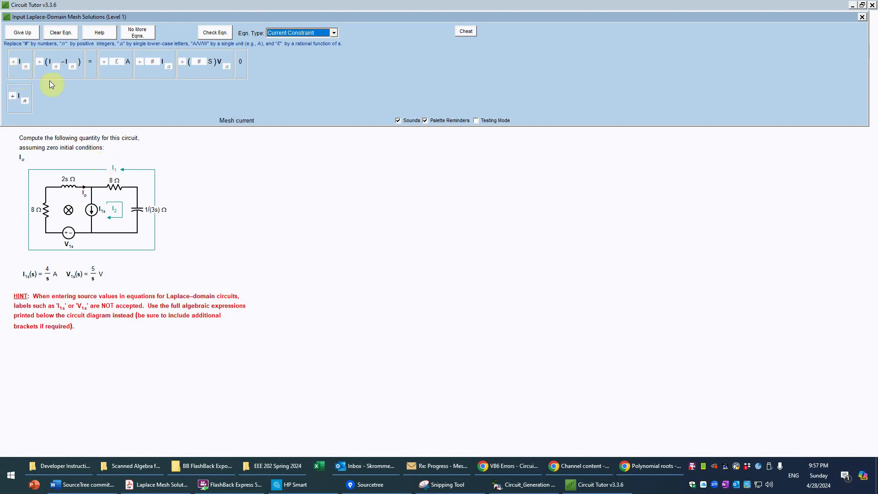
left_click(89, 73)
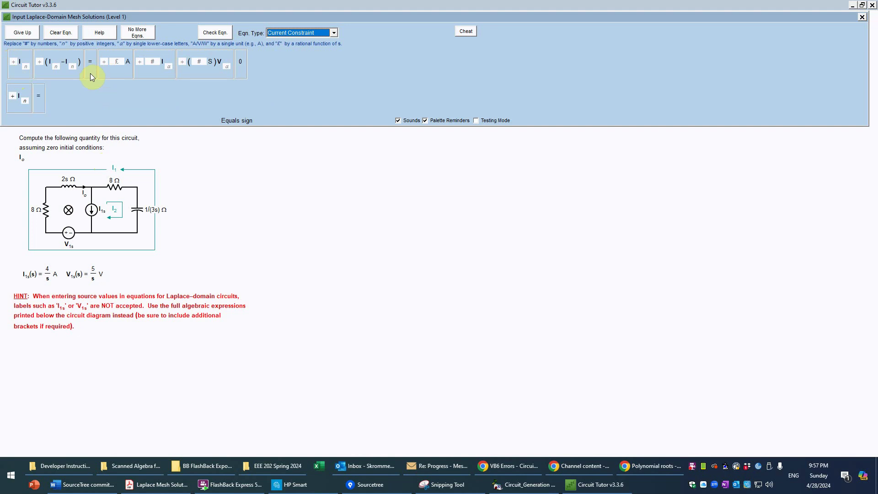
left_click(126, 73)
Fill in the current constraint equation as I2 = −4/s A and check it.
left_click(25, 101)
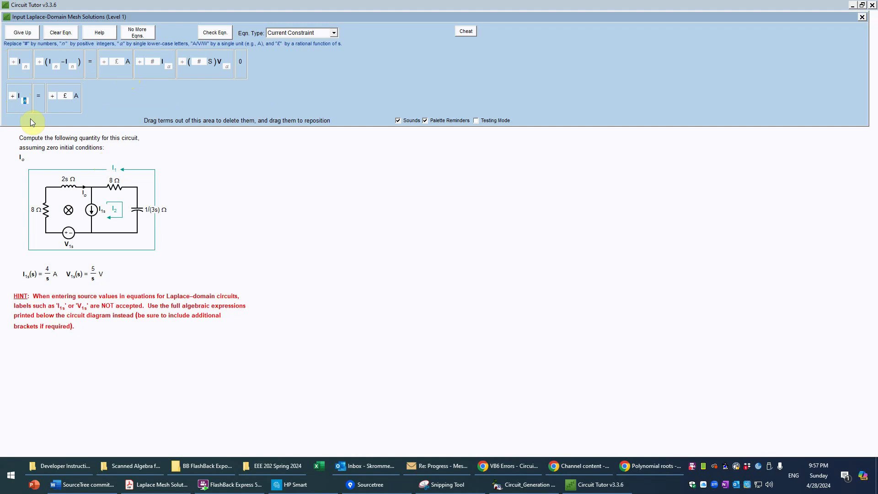
type("2")
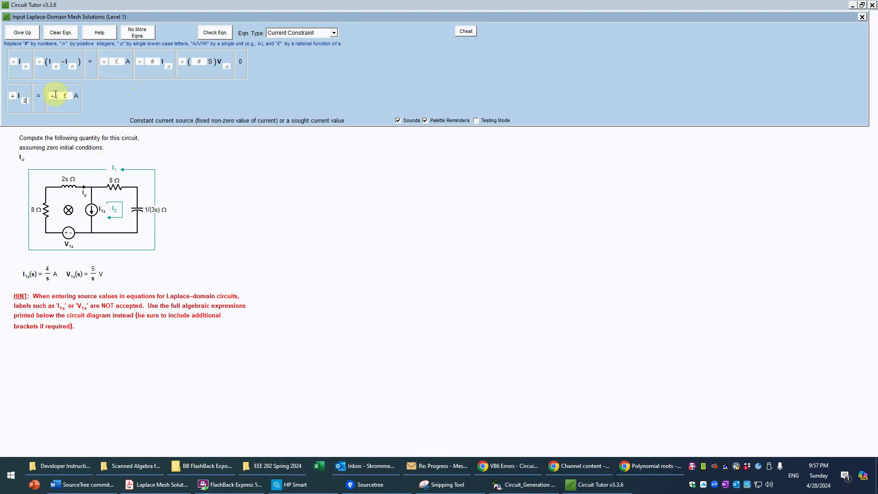
key("Tab")
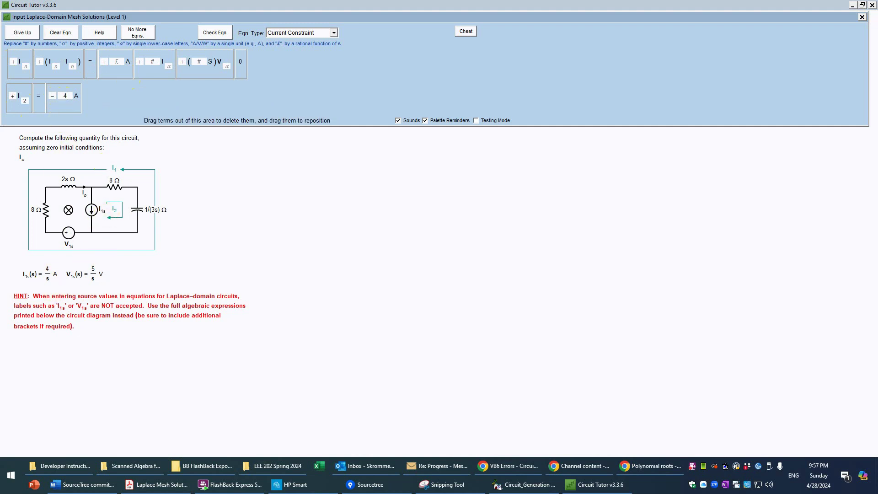
type("4/s")
left_click(225, 33)
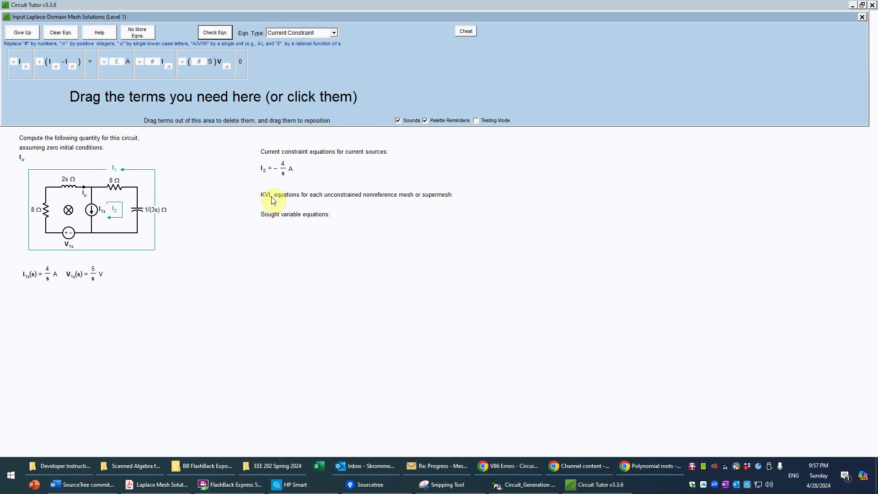
Start a KVL (mesh voltages) equation for mesh I1.
left_click(335, 31)
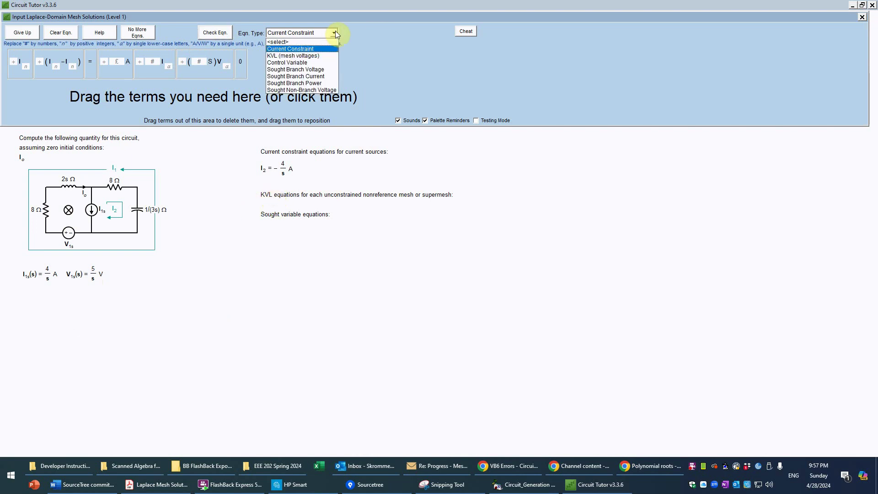
left_click(320, 54)
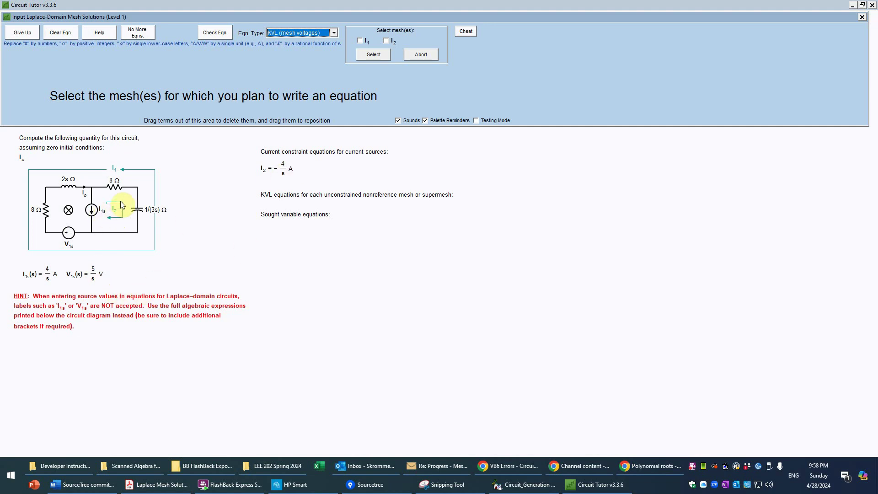
left_click(360, 41)
left_click(375, 54)
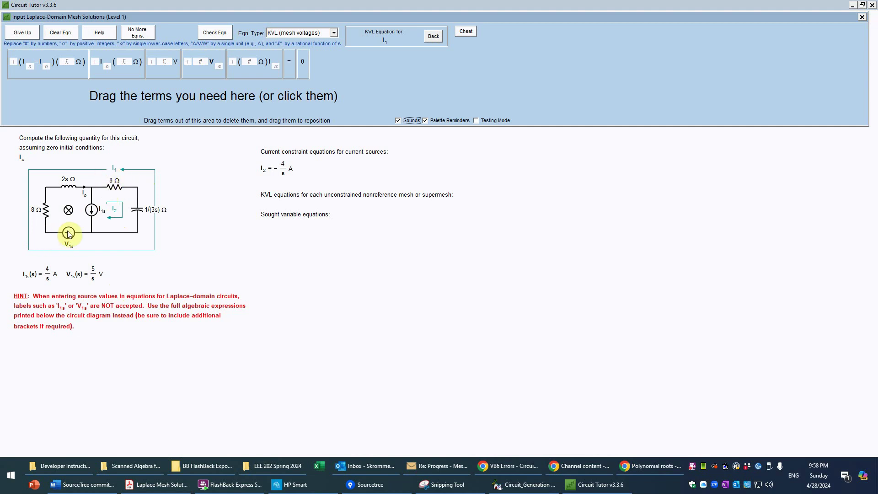
Lay out the KVL equation with one constant voltage source, two two-mesh-current impedance drops and two single-mesh-current impedance drops, set equal to 0.
left_click(166, 70)
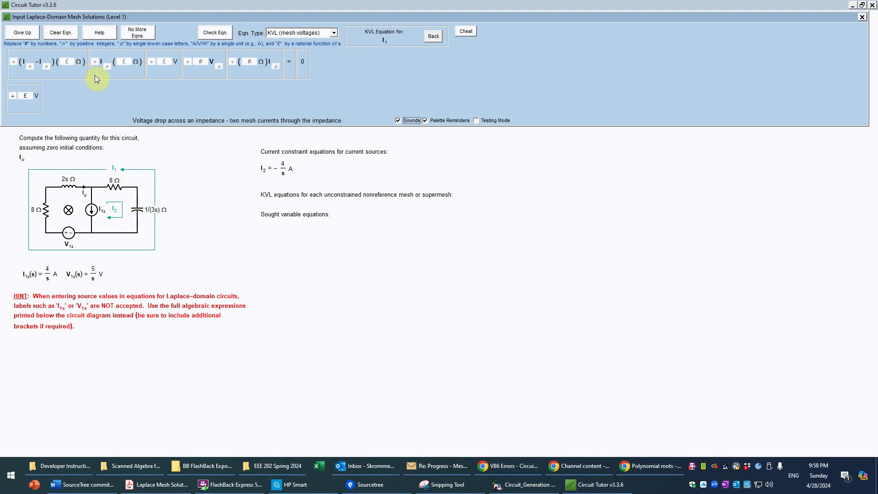
left_click(133, 74)
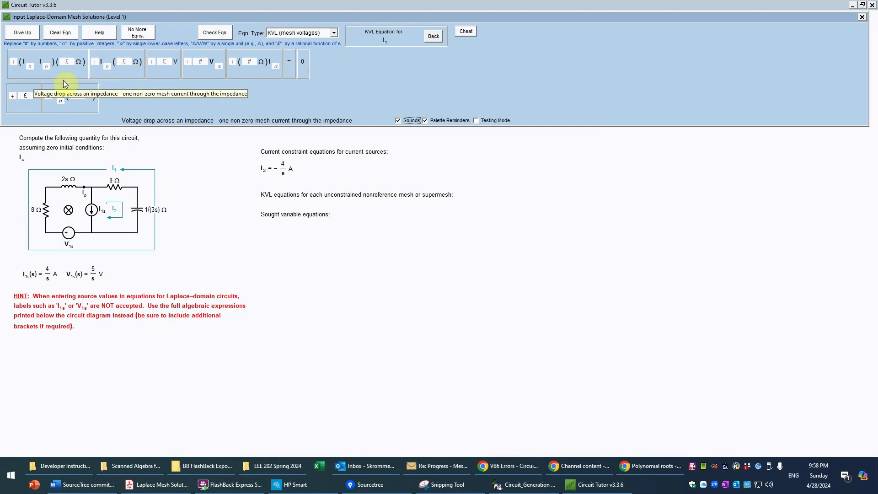
left_click(67, 94)
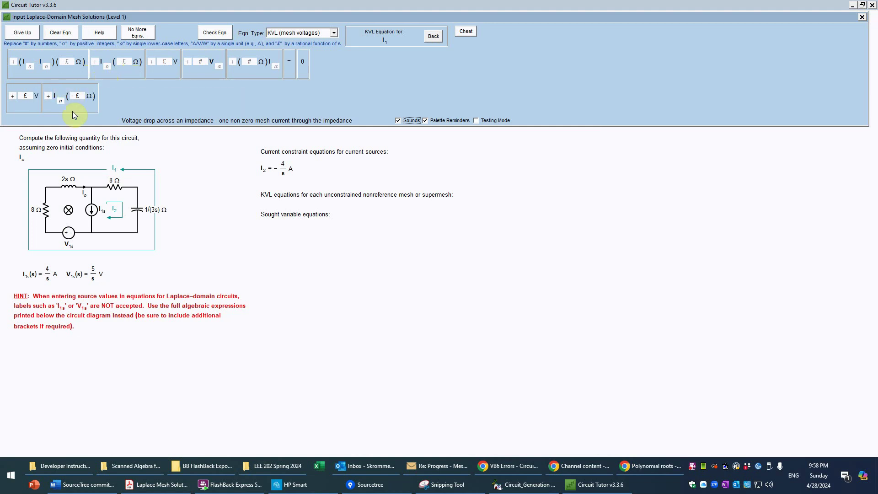
left_click(68, 71)
left_click(72, 71)
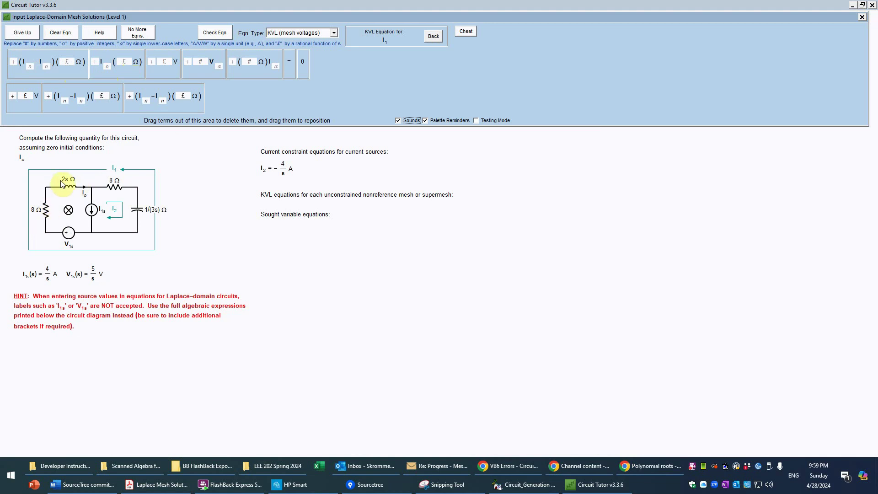
left_click(132, 74)
left_click(133, 73)
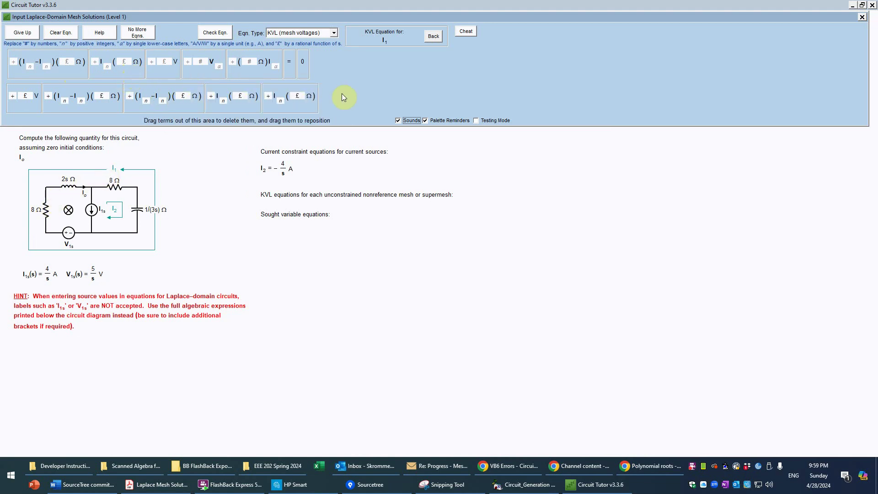
left_click(292, 71)
Fill in the KVL equation's voltage source as 5/s V and its first two-mesh-current drop as (I1 − I2)(1/(3s) Ω).
left_click(27, 95)
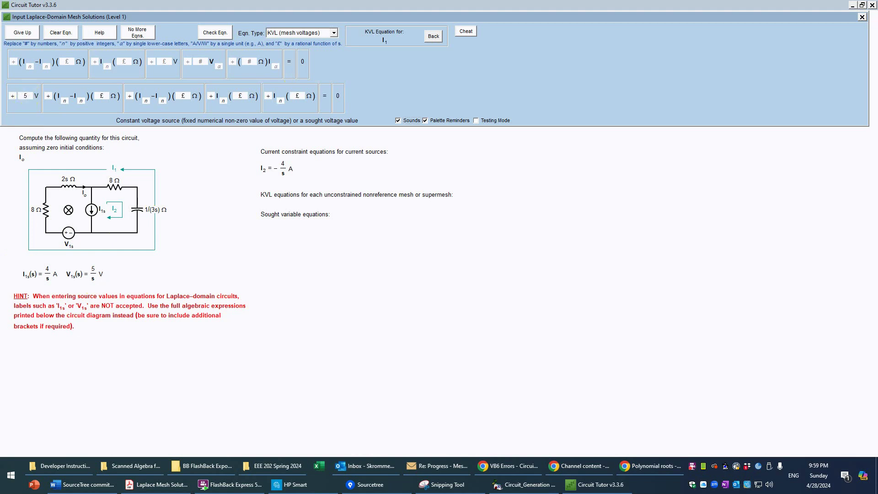
type("5/s")
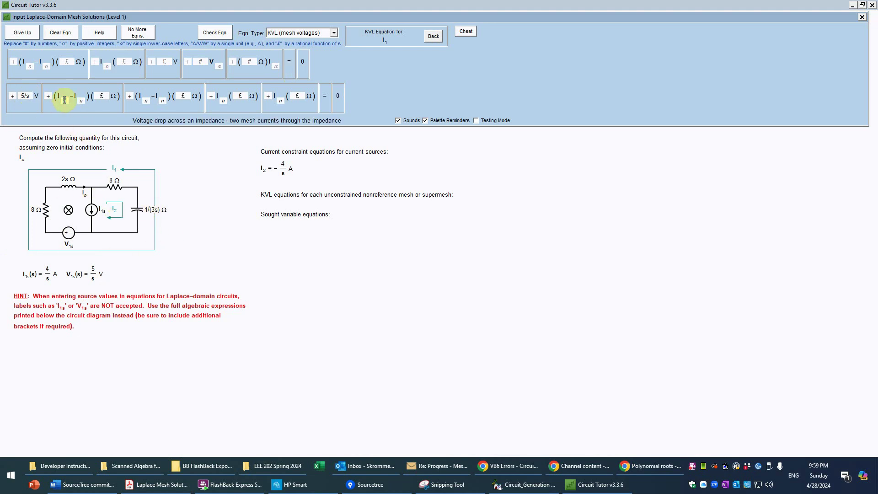
type("1")
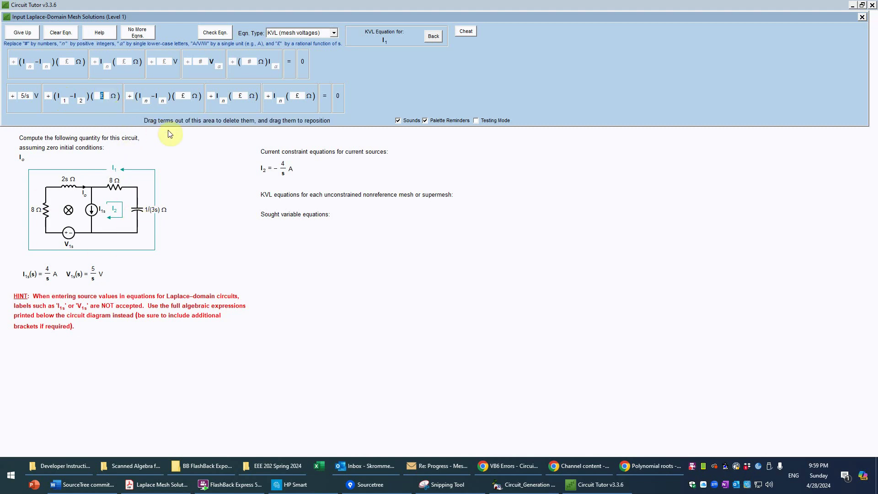
type("1/")
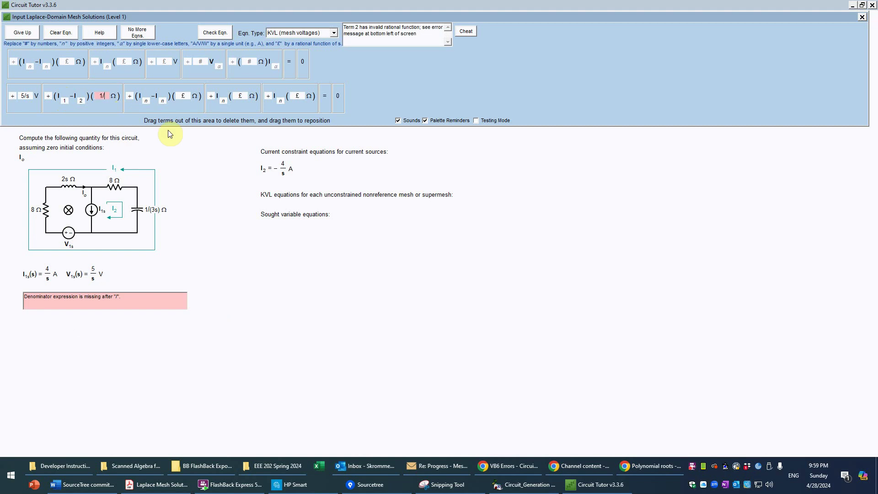
type("(3s)")
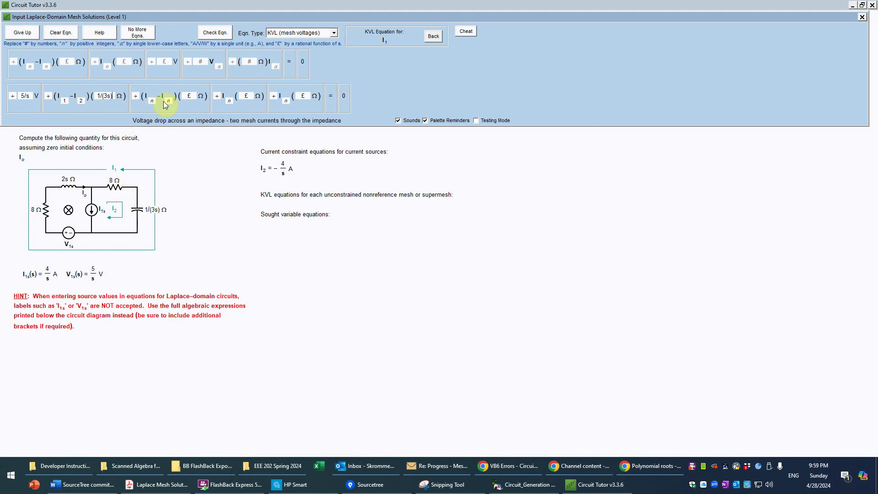
Fill in the second two-mesh-current drop of the KVL equation as (I1 − I2)(8 Ω).
type("1")
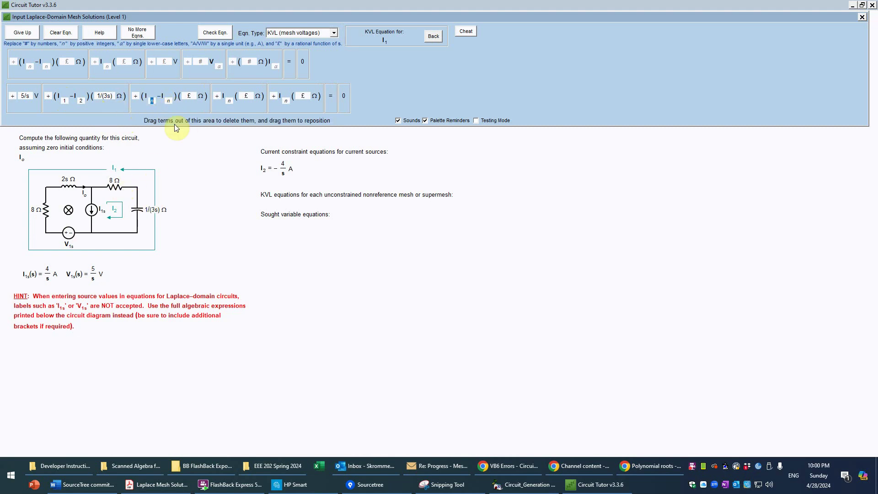
key("Tab")
type("2")
key("Tab")
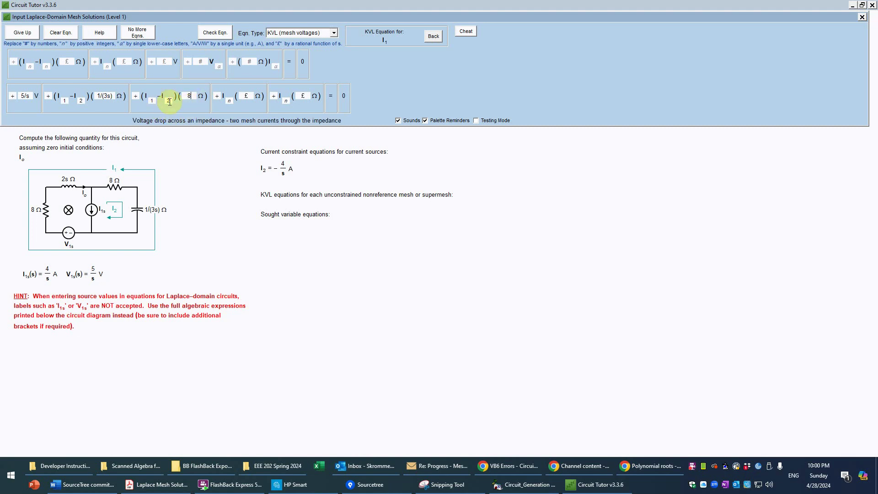
Fill in the KVL equation's two single-mesh-current drops as I1(2s Ω) and I1(8 Ω), and check the equation.
key("Tab")
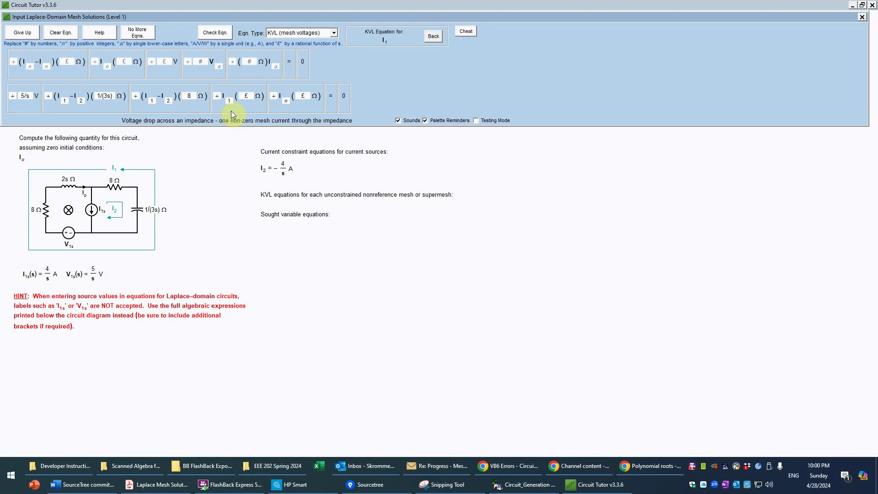
type("1")
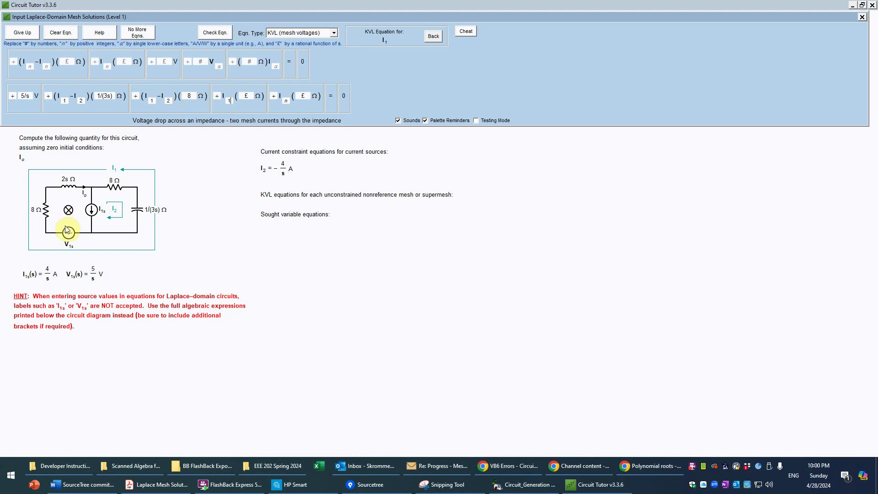
left_click(253, 93)
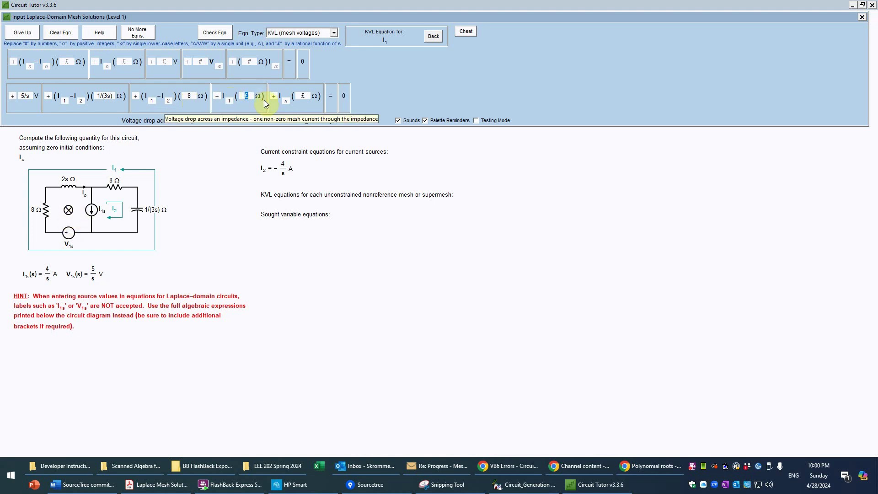
type("2")
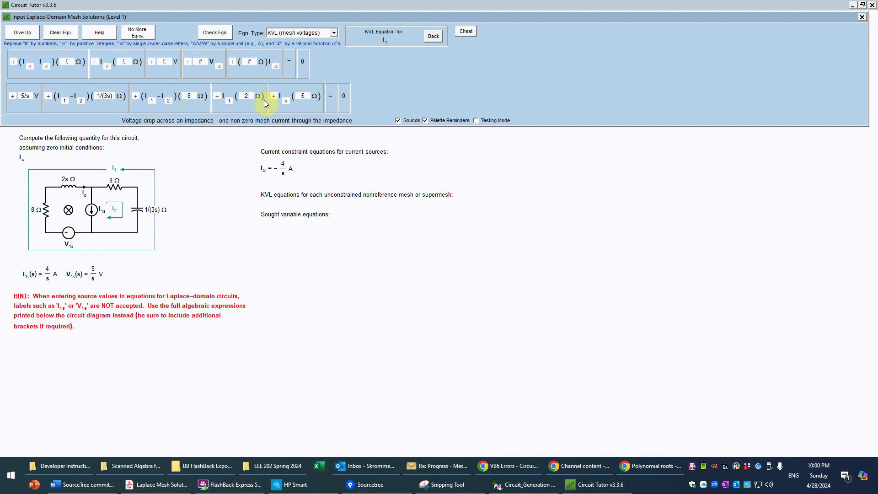
type("s")
key("Tab")
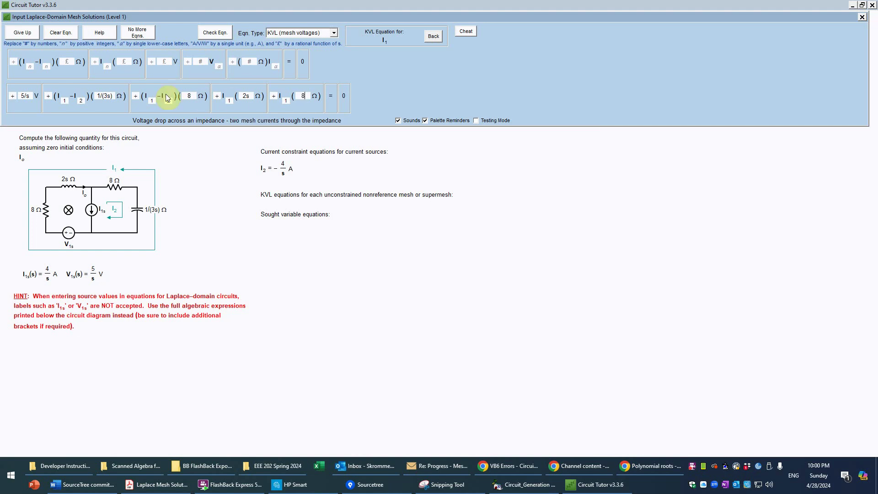
left_click(213, 33)
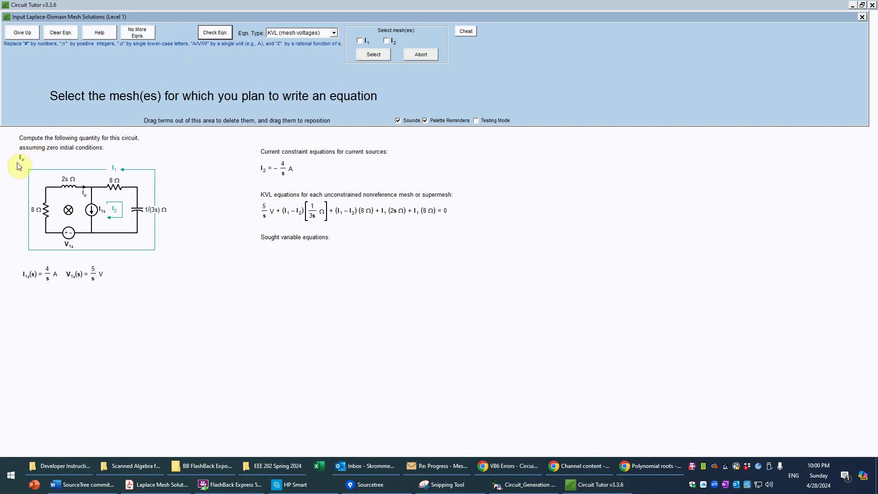
Start a Sought Branch Current equation and lay it out as Io equal to one mesh current term.
left_click(333, 33)
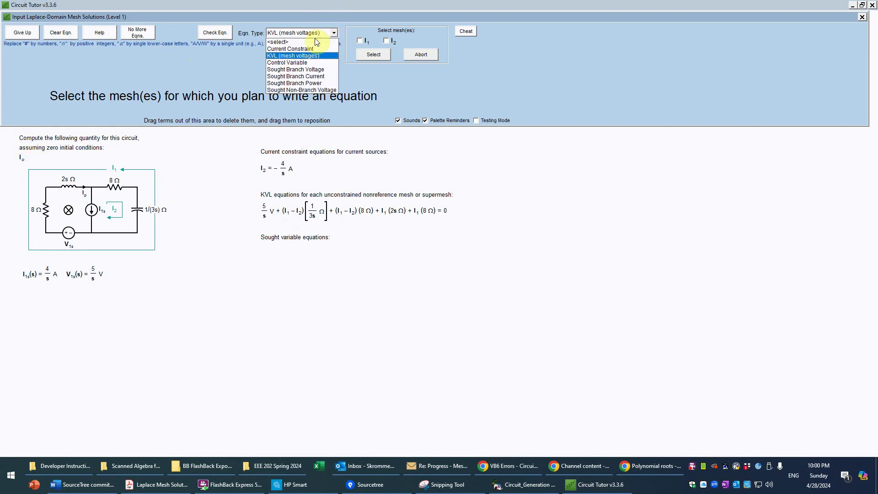
left_click(307, 77)
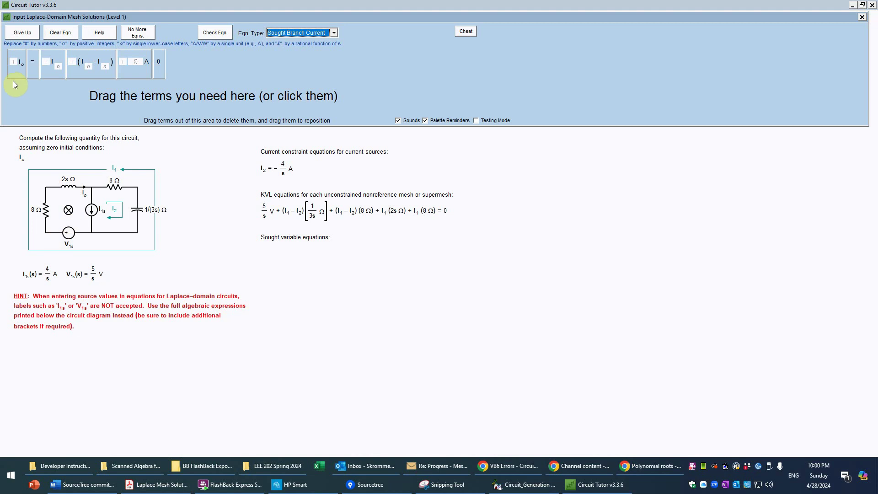
left_click(13, 69)
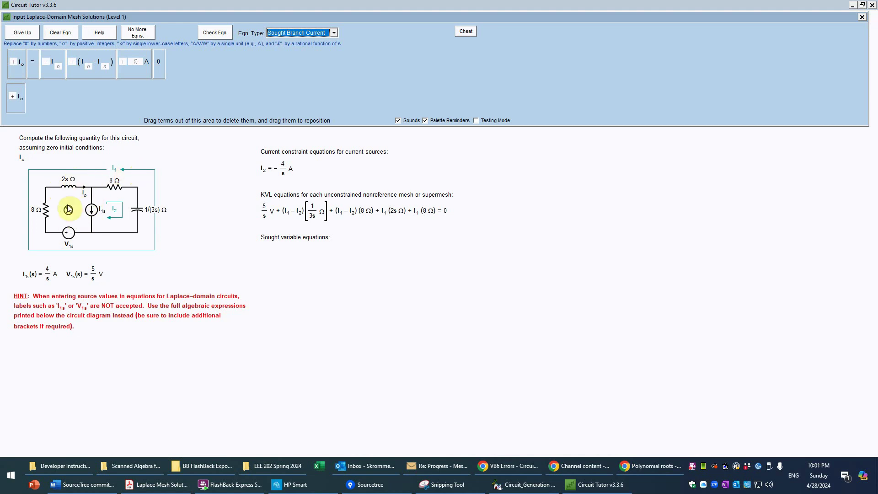
left_click(36, 75)
left_click(53, 75)
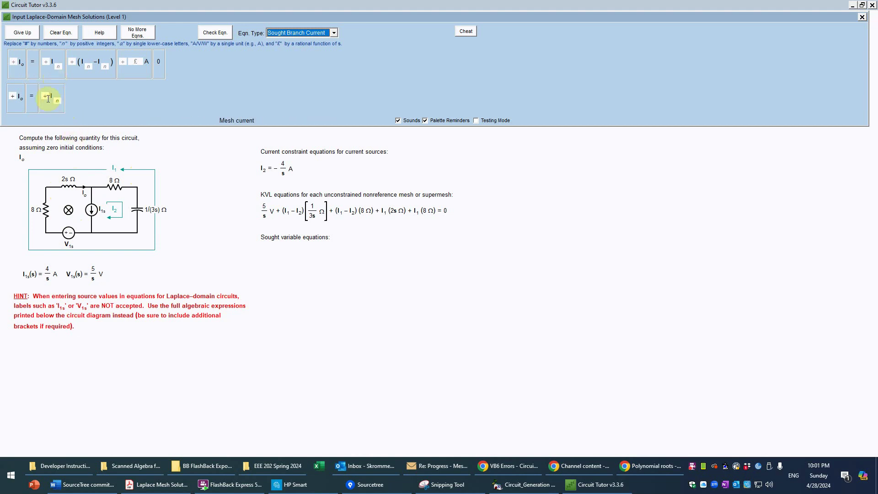
Fill in the mesh current term as −I1 and check the Io equation.
type("-I")
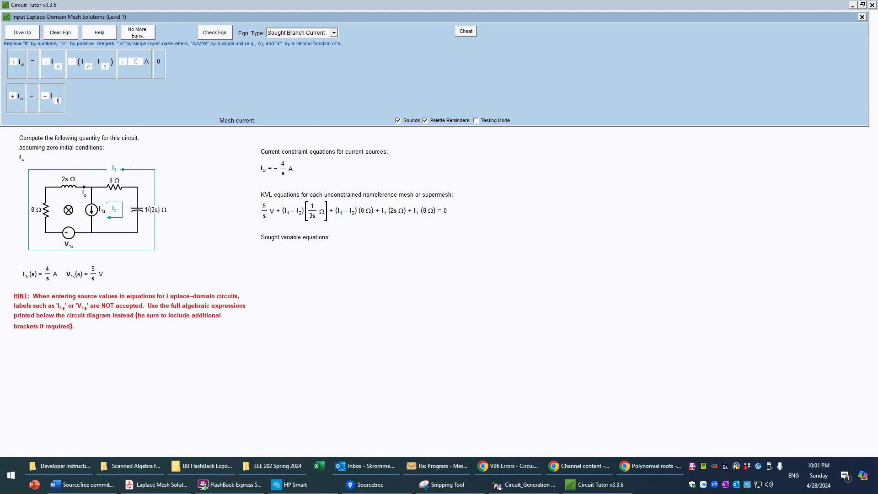
type("1")
left_click(221, 33)
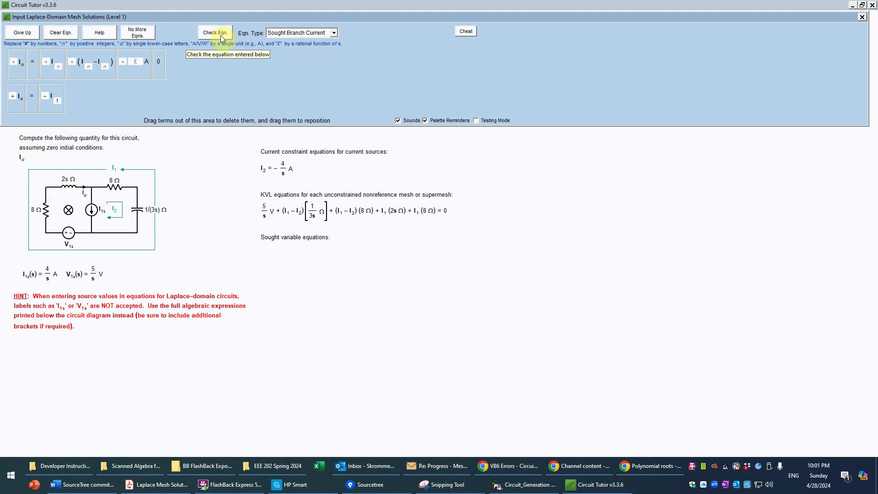
left_click(222, 35)
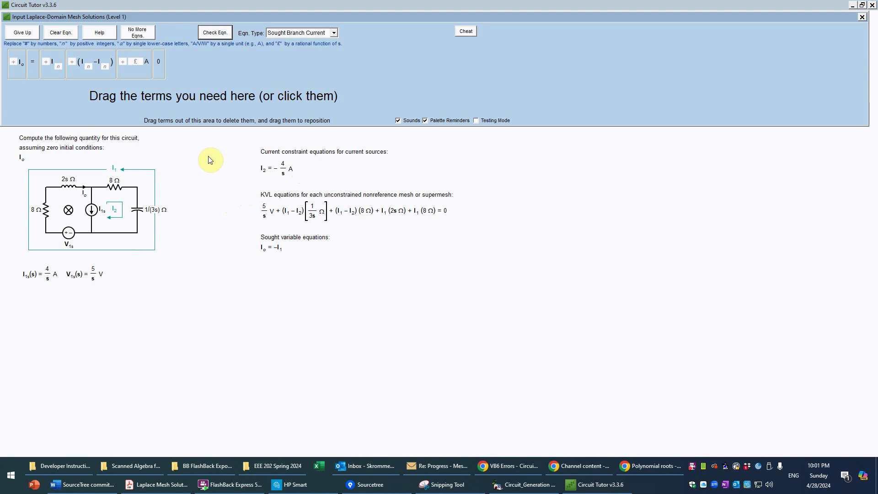
End the equation entry and bring up the simplified mesh equations form, placed below the sought variable equation.
left_click(144, 34)
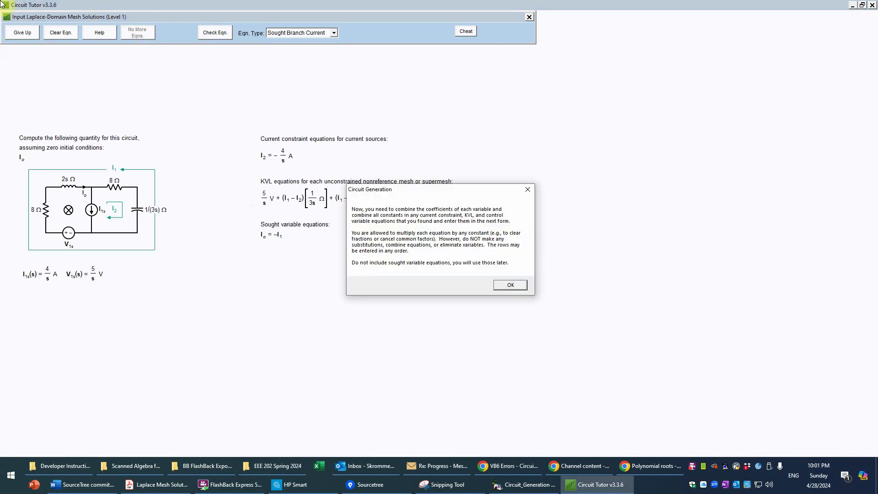
left_click_drag(424, 193, 259, 267)
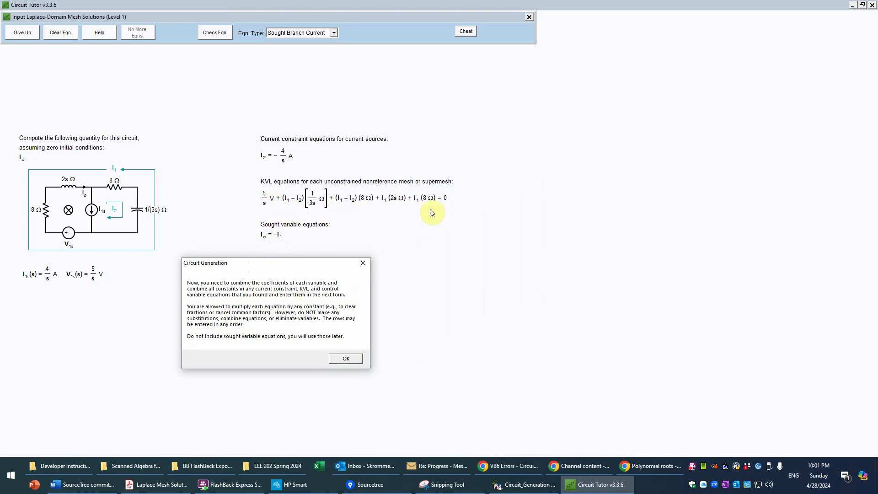
left_click(347, 358)
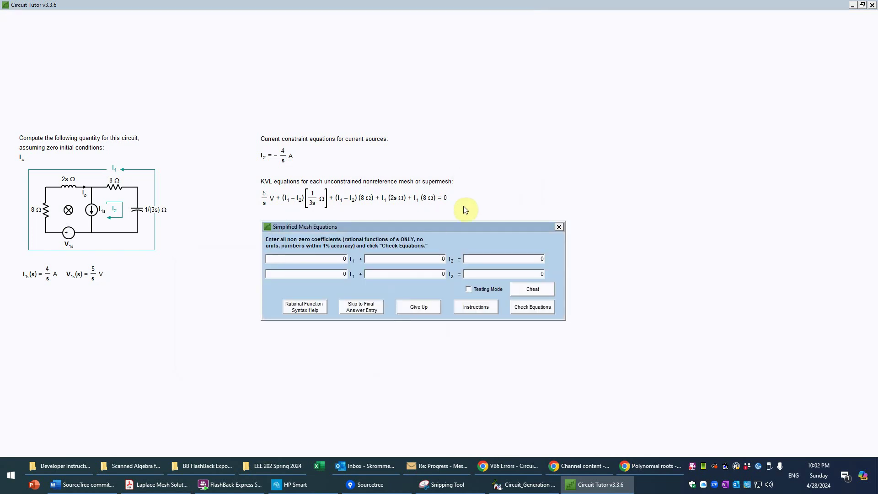
left_click_drag(455, 230, 327, 260)
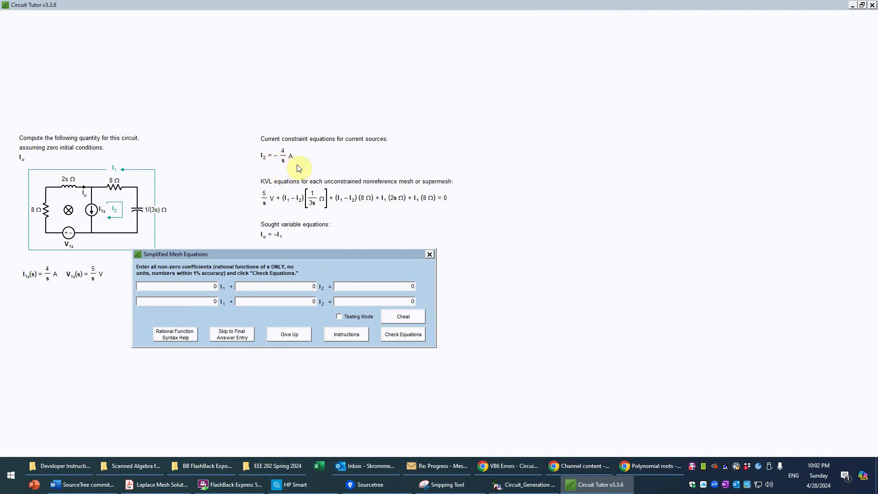
Enter the first simplified mesh equation as 0 I1 + 1 I2 = −4/s and un-maximize the window to reveal the handwritten solution.
left_click(313, 288)
type("-4/s")
left_click(862, 5)
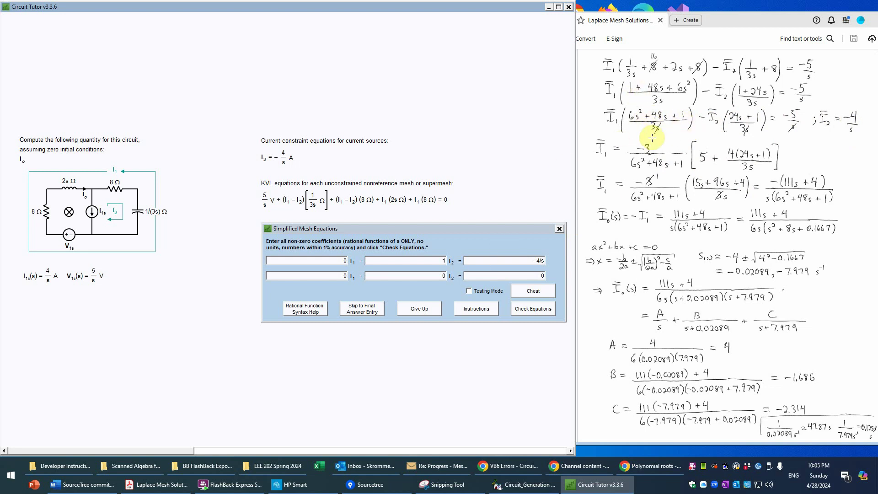
Set the I1 coefficient of the second simplified mesh equation to (6s^2+48s+1)/3.
double_click(342, 276)
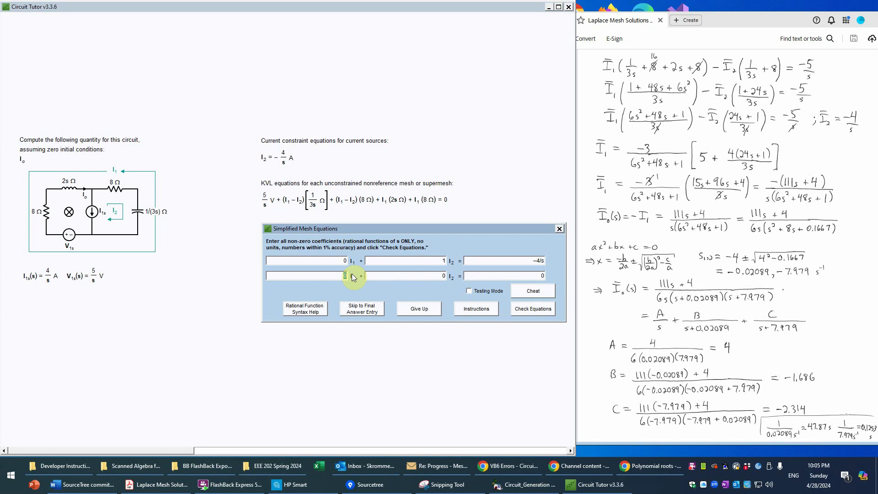
type("(6s^2+")
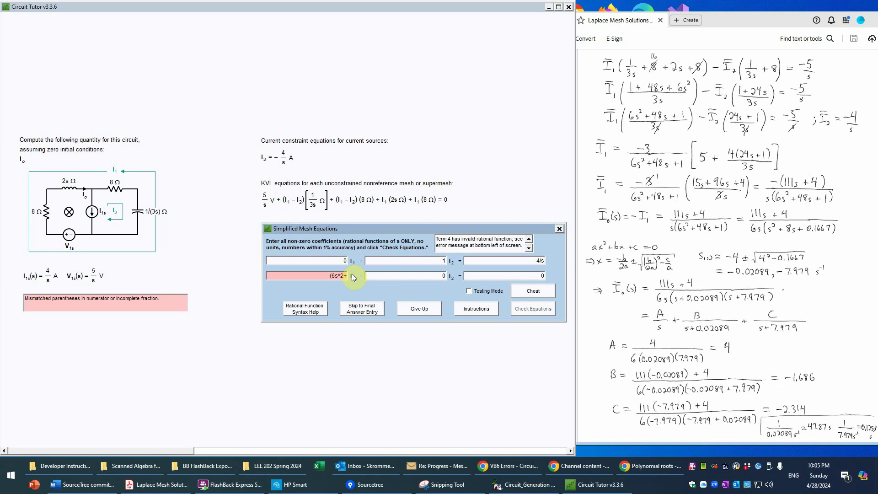
type("48s+1)")
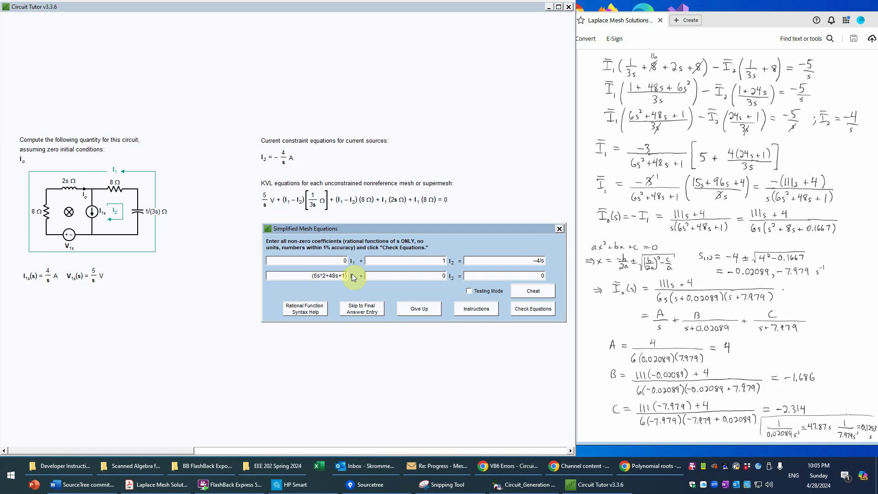
type("/")
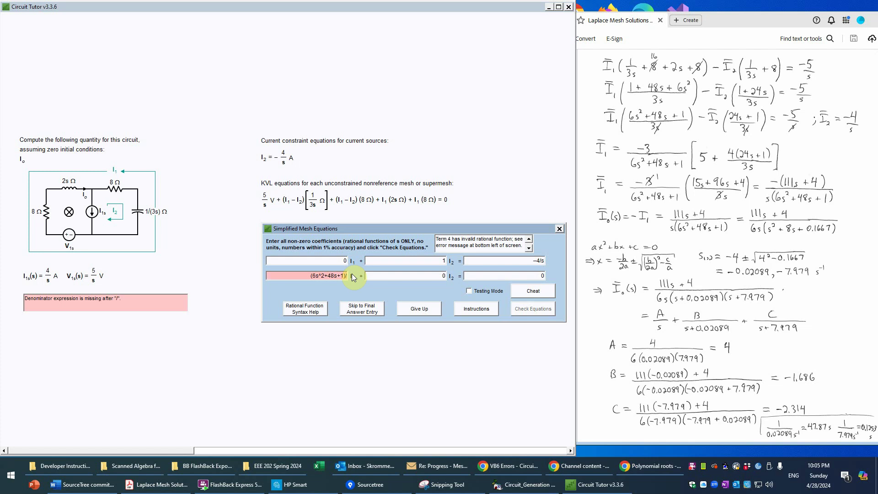
type("3")
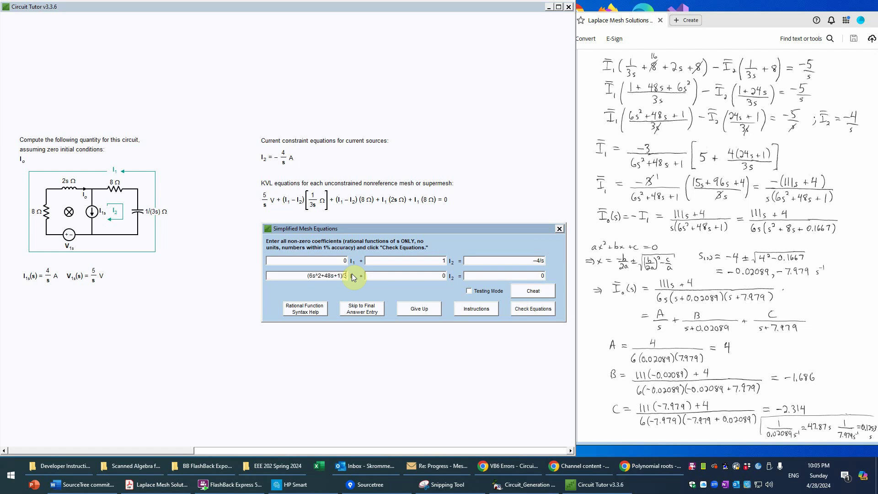
Complete the second simplified mesh equation with the I2 coefficient −(24s+1)/3 and the constant −5.
key("Tab")
type("-(24s")
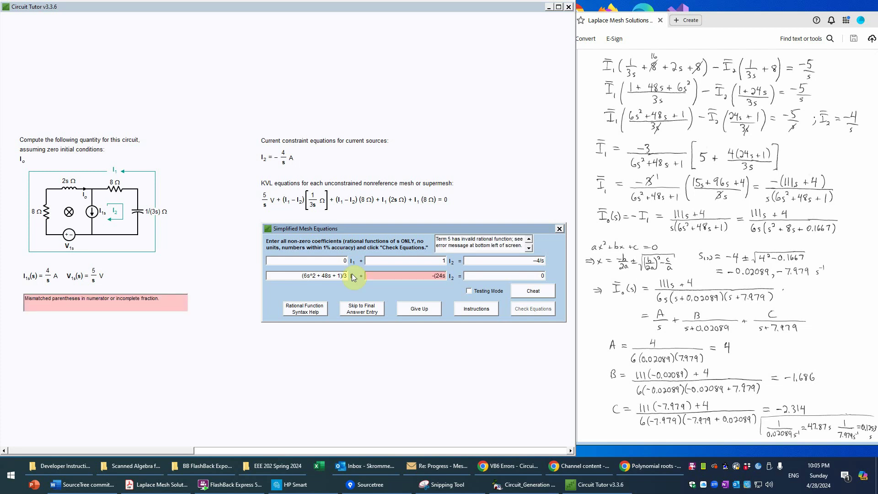
type("+1)")
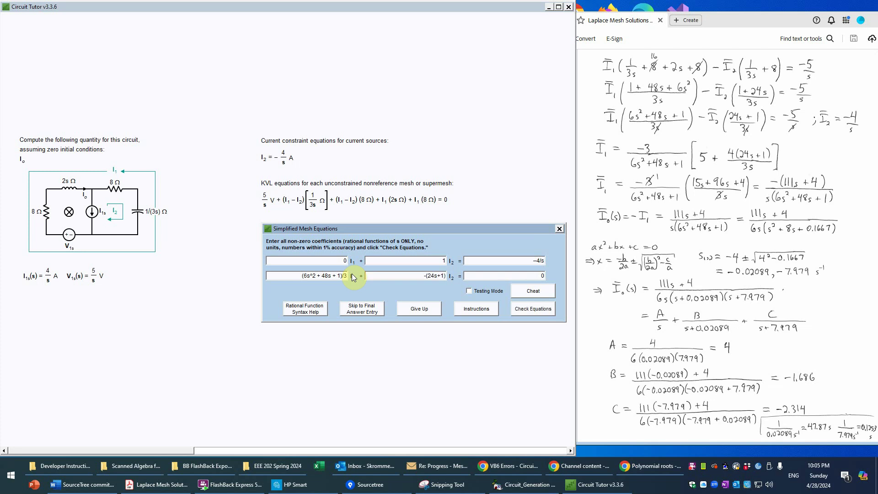
type("/3")
key("Tab")
type("-5/")
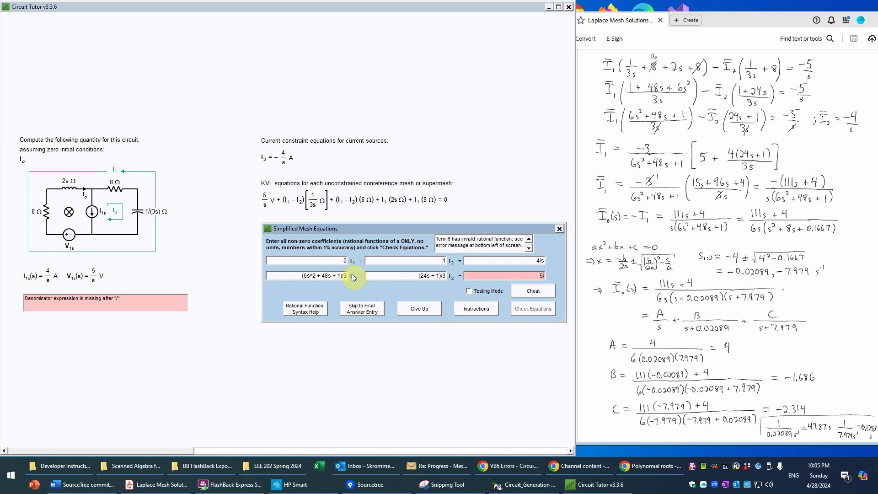
key("BackSpace")
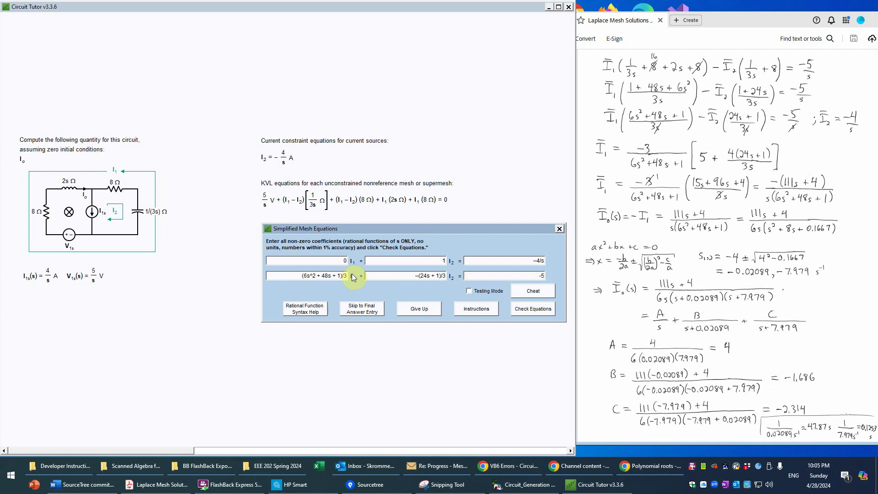
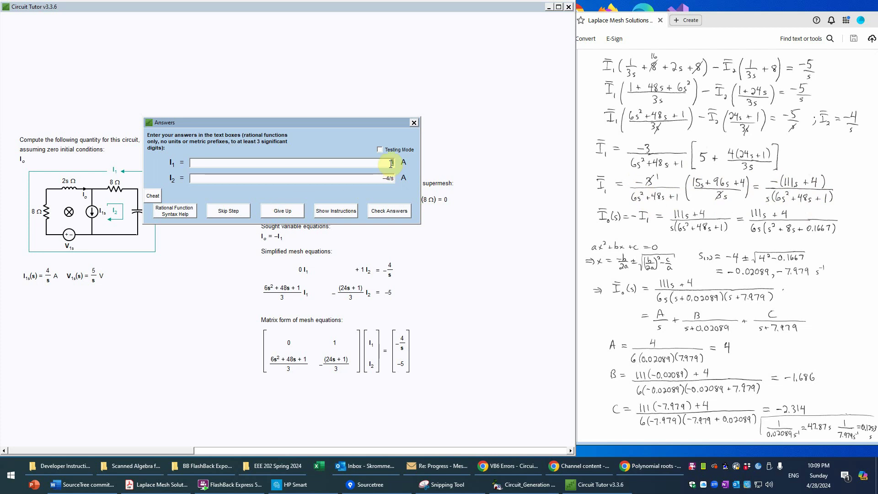
Enter the mesh current answer I1 as -(111s+4)/[s(6s^2+48s+1)] and check the answers.
double_click(391, 163)
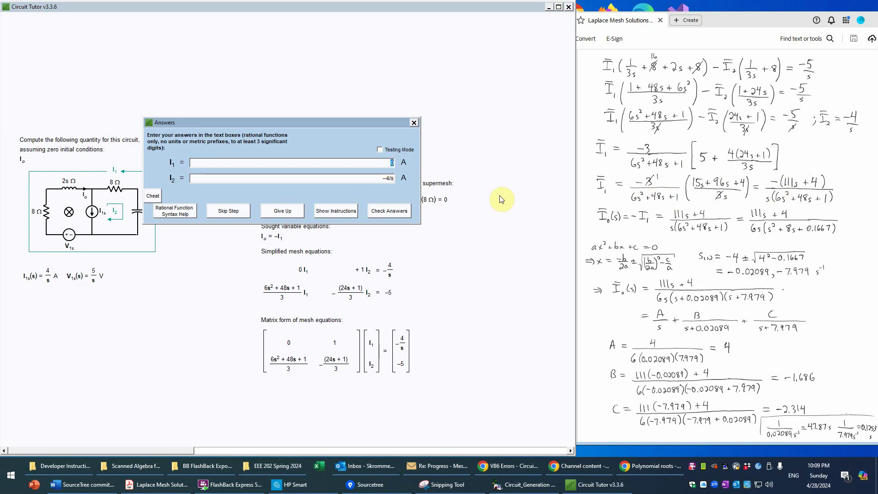
type("-(11")
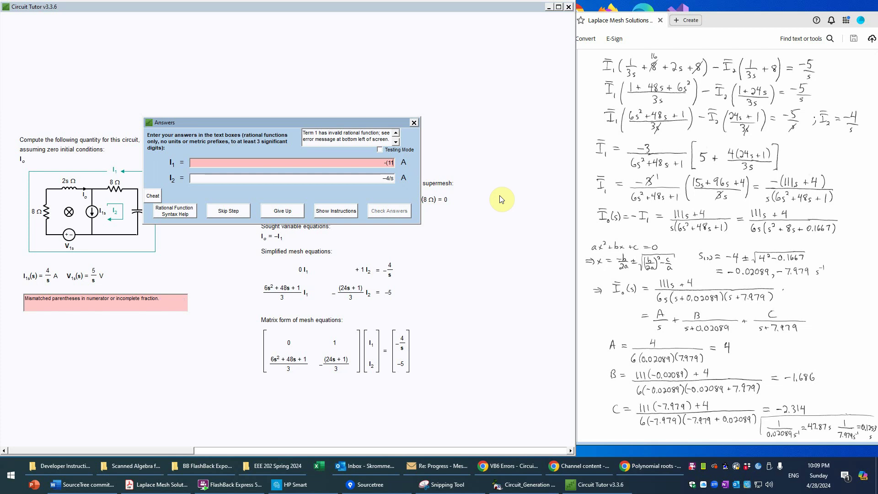
type("1s+4)")
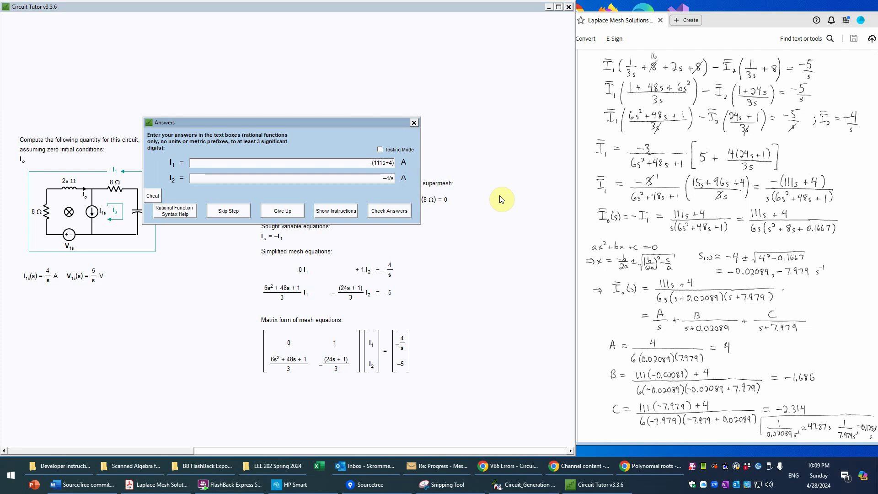
type("/")
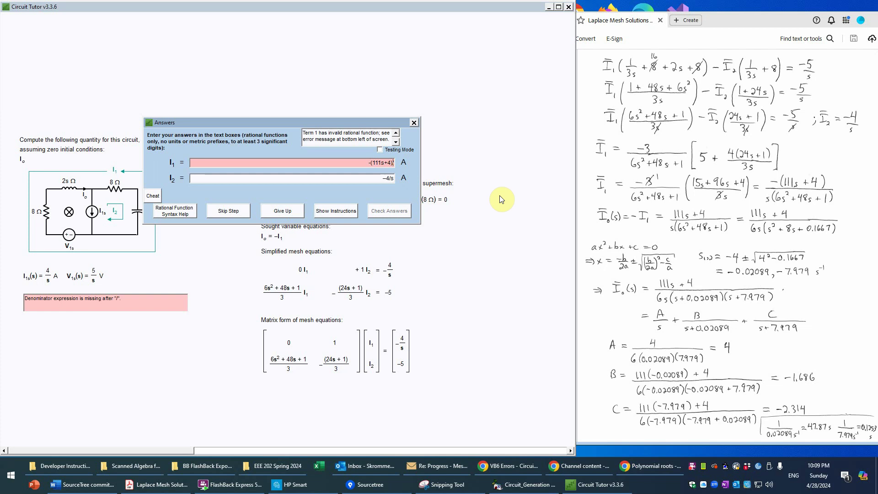
type("[")
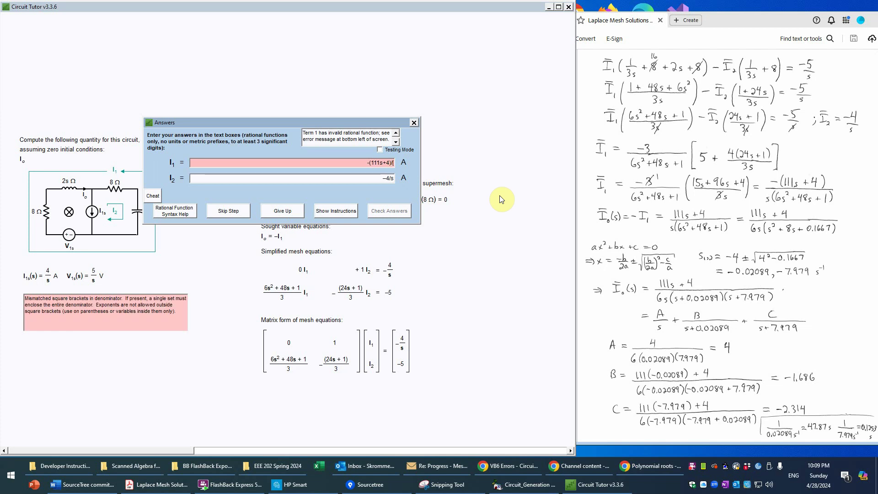
type("s(")
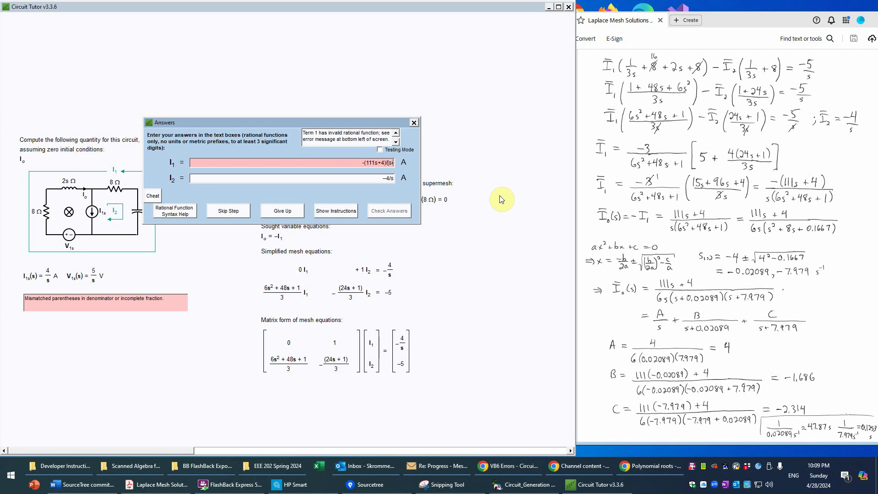
type("6s^2+48s+1)")
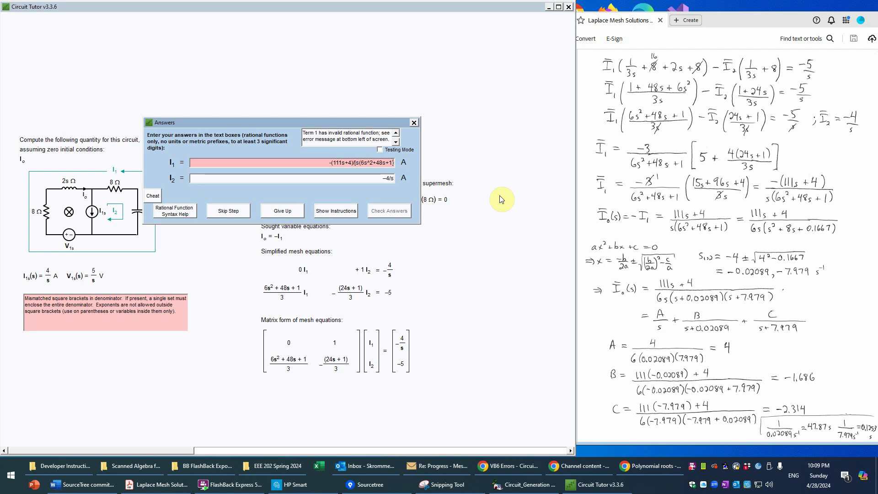
type("]")
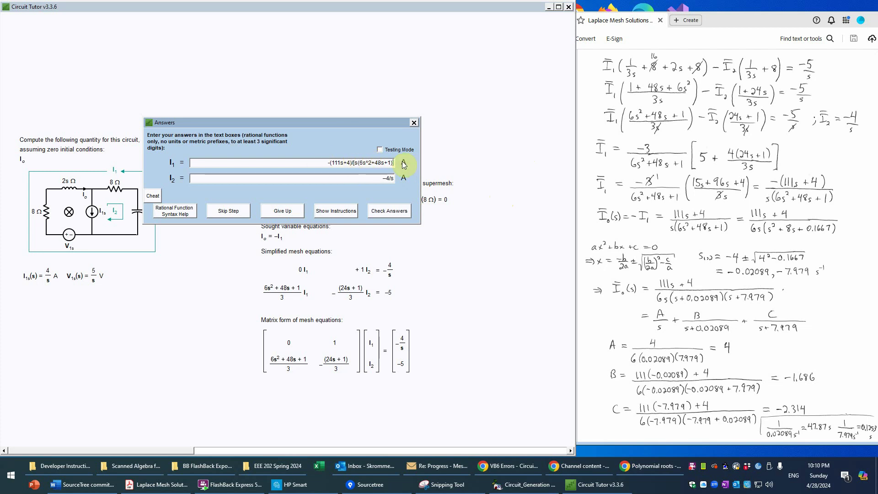
left_click(396, 215)
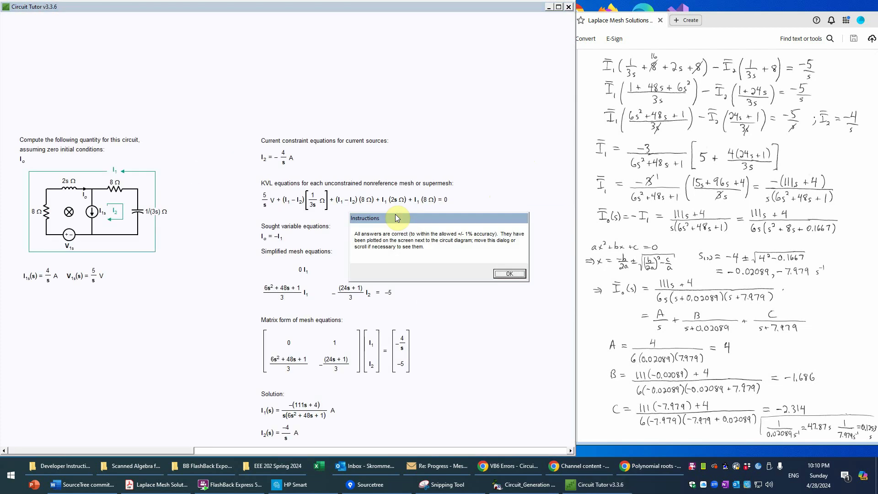
Dismiss the instruction messages to reach the answer form for the sought current Io.
left_click(507, 274)
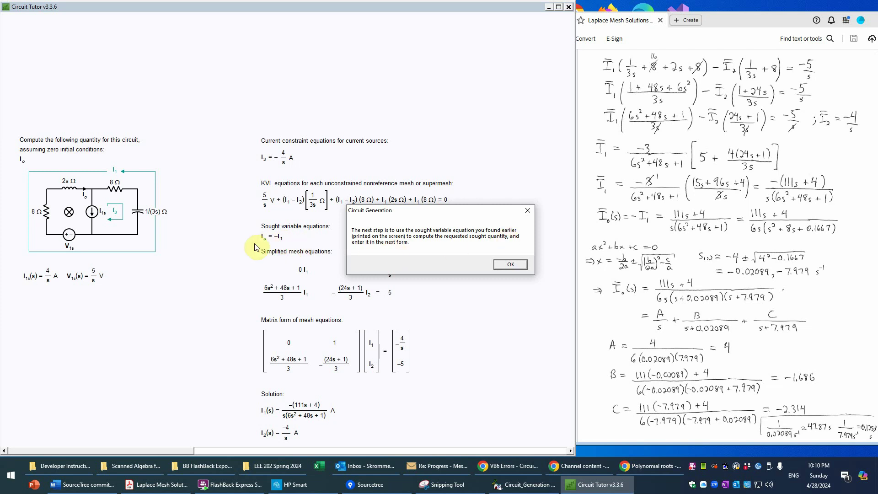
left_click(509, 265)
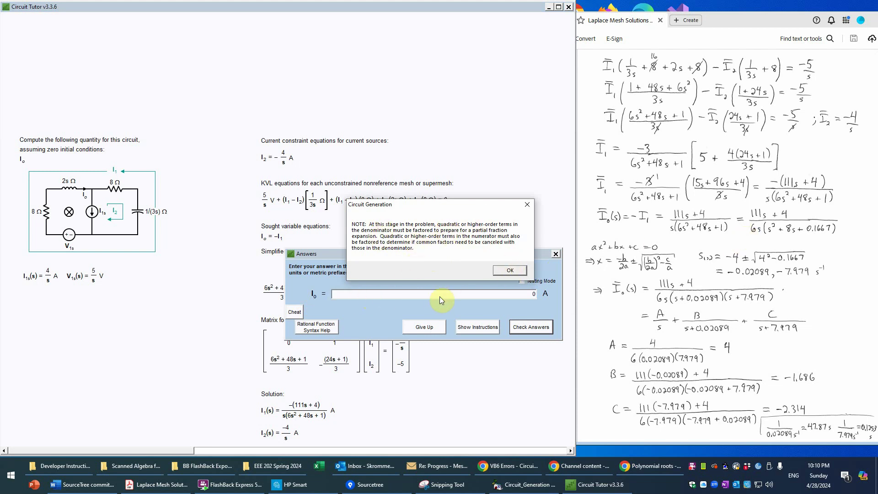
left_click(506, 269)
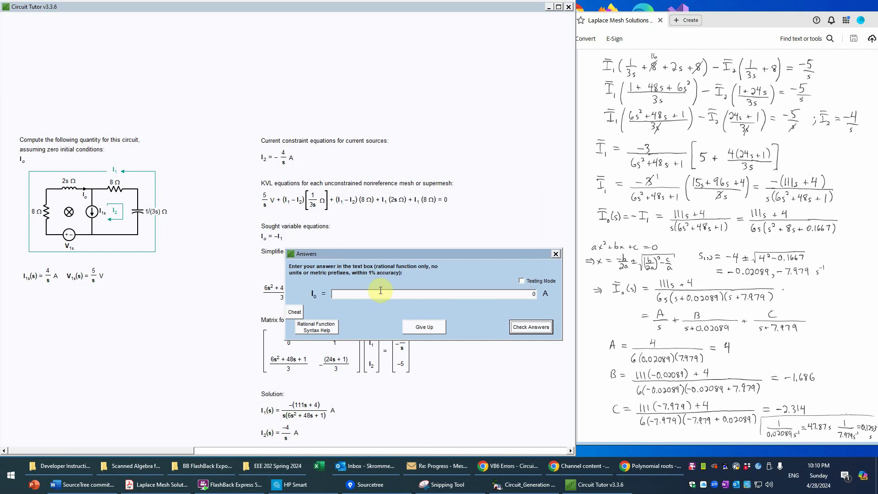
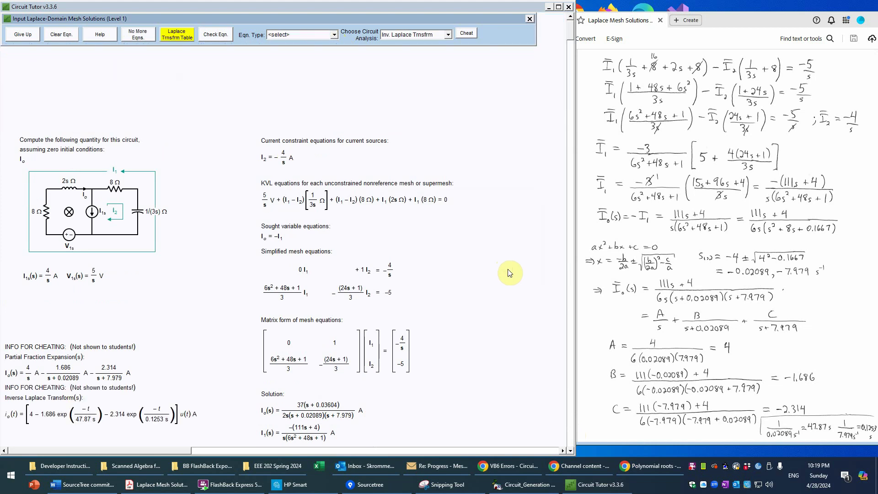
Choose the inverse Laplace transform equation type and view Term Set #2 before returning to Term Set #1.
left_click(274, 38)
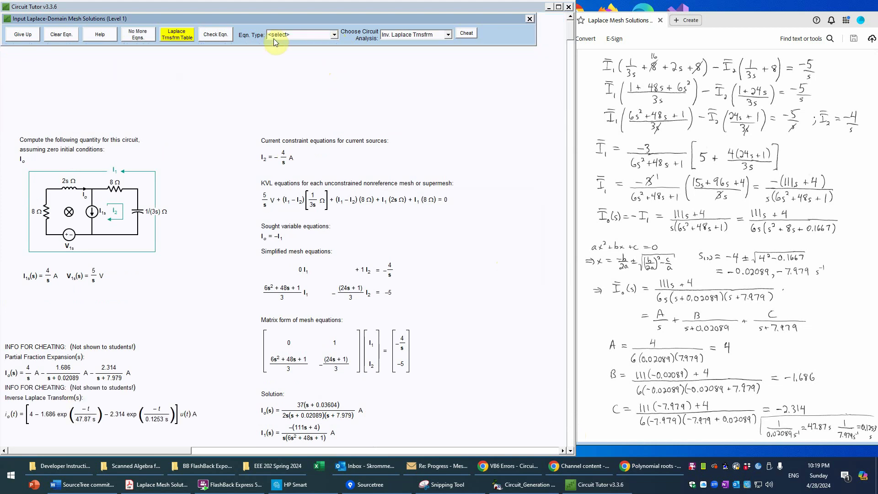
left_click(336, 34)
left_click(319, 49)
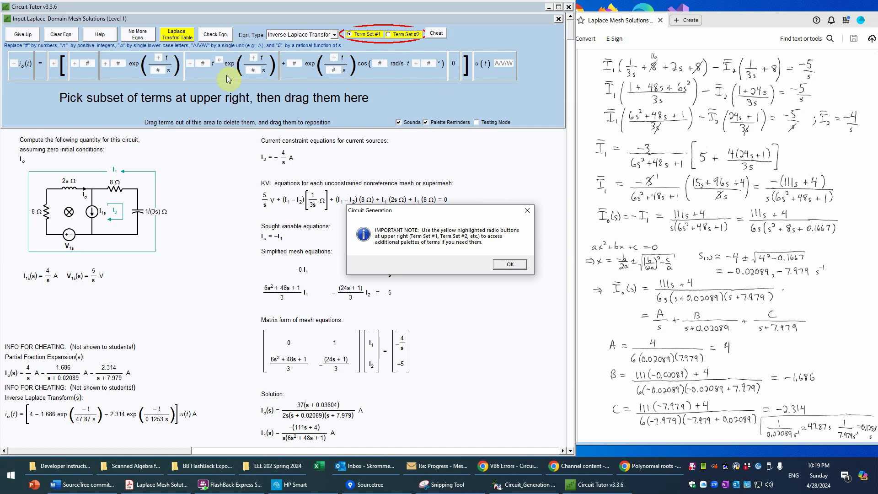
left_click(509, 265)
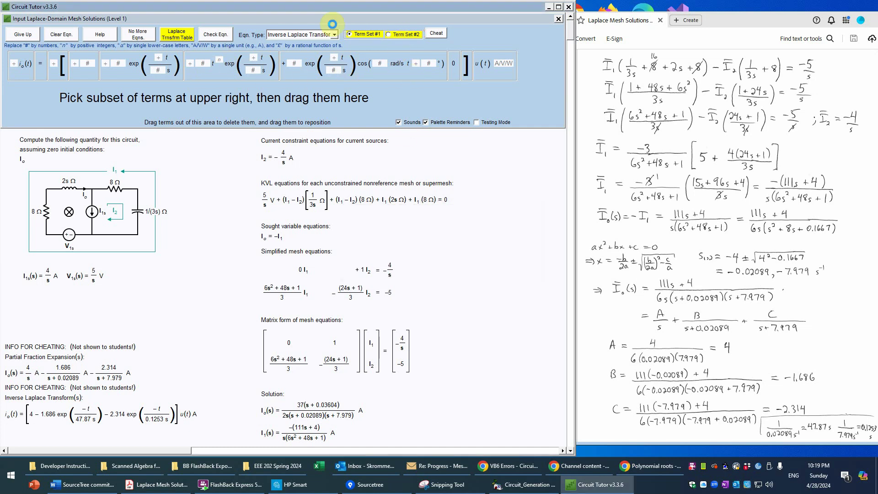
left_click(388, 34)
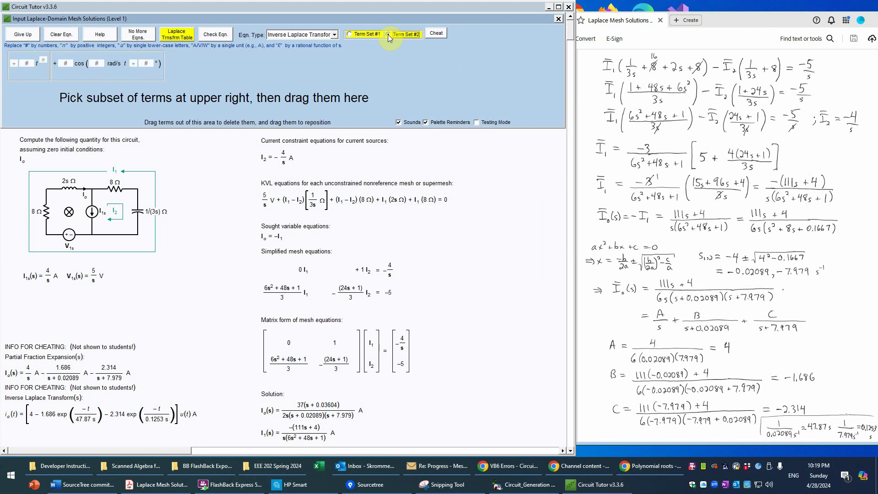
left_click(350, 34)
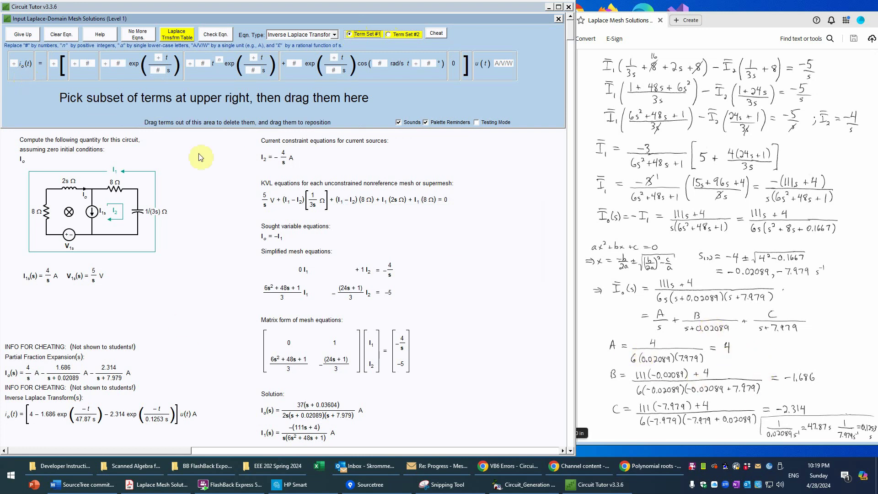
Begin the inverse transform equation with the io(t) term, an equals sign and the signed opening bracket.
left_click(569, 433)
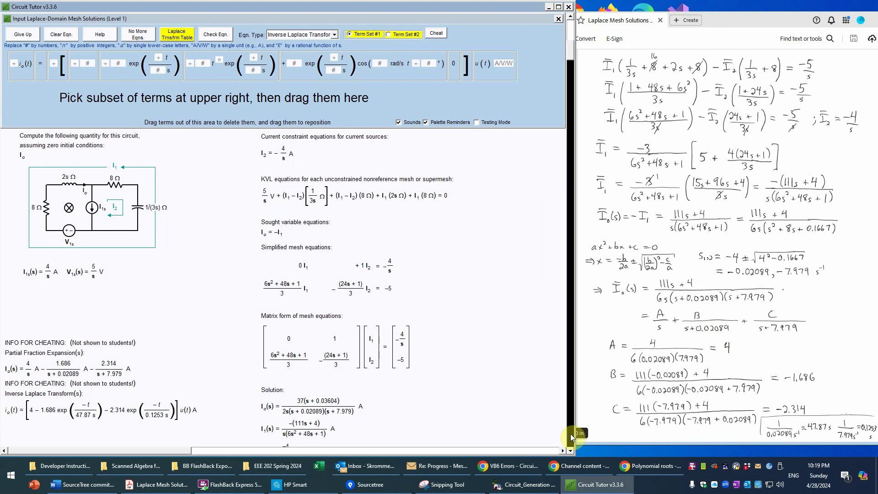
left_click(570, 433)
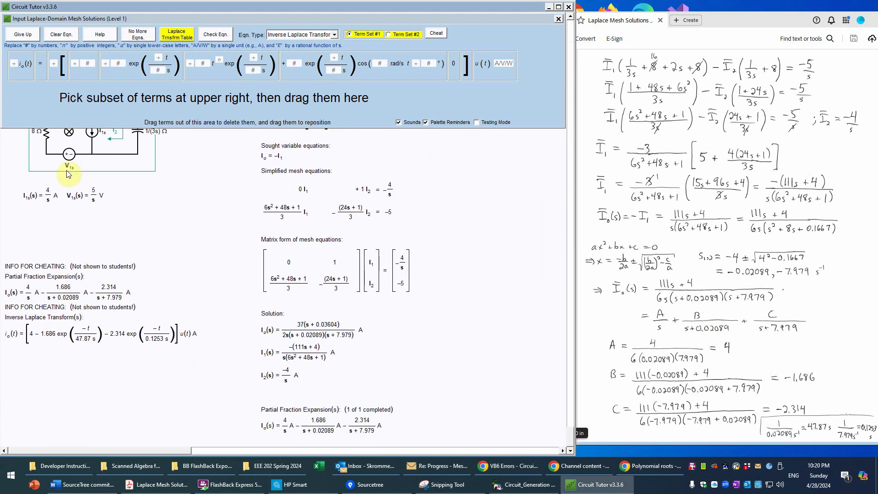
left_click(39, 76)
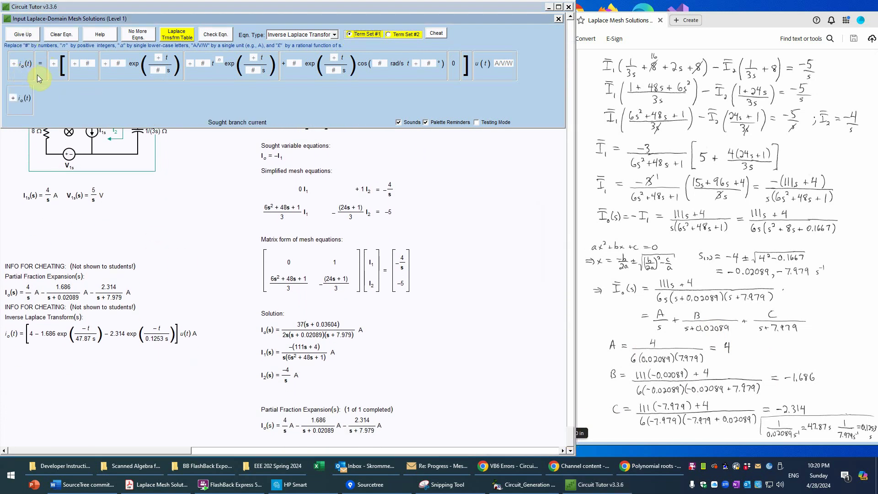
left_click(40, 76)
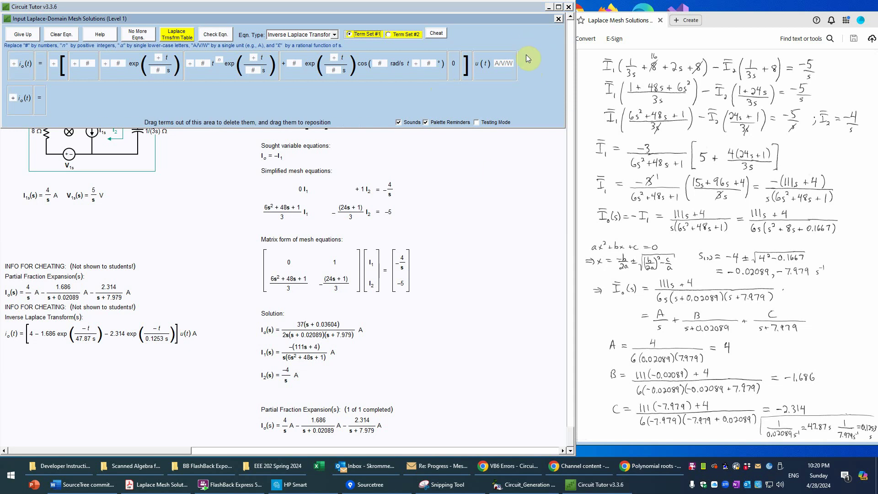
left_click(55, 73)
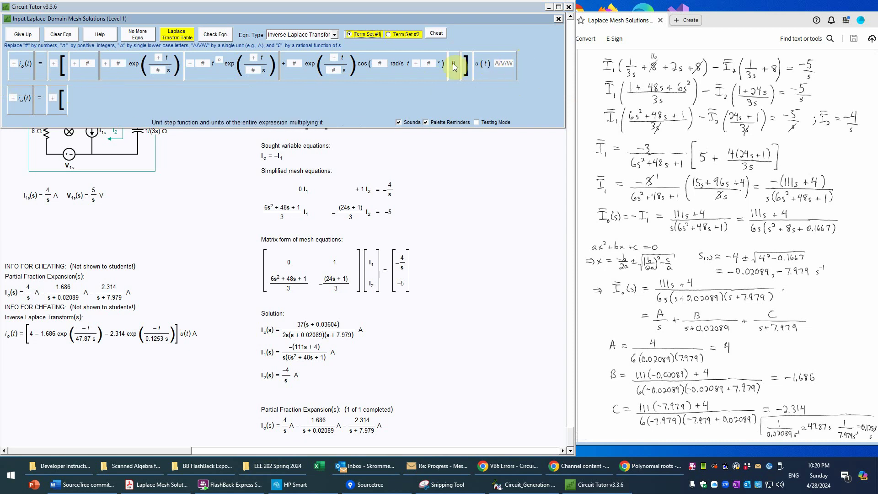
Add a constant term and two exponential terms, closed by the bracket and the unit step function with units.
left_click(72, 65)
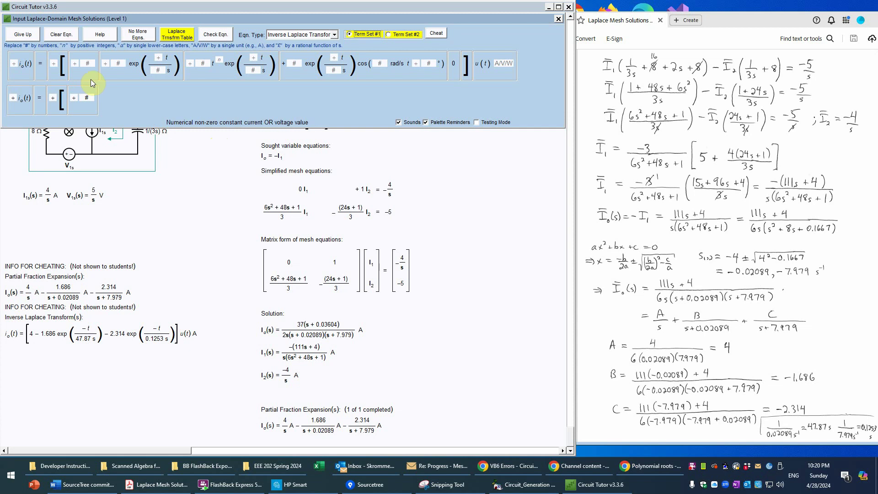
left_click(129, 71)
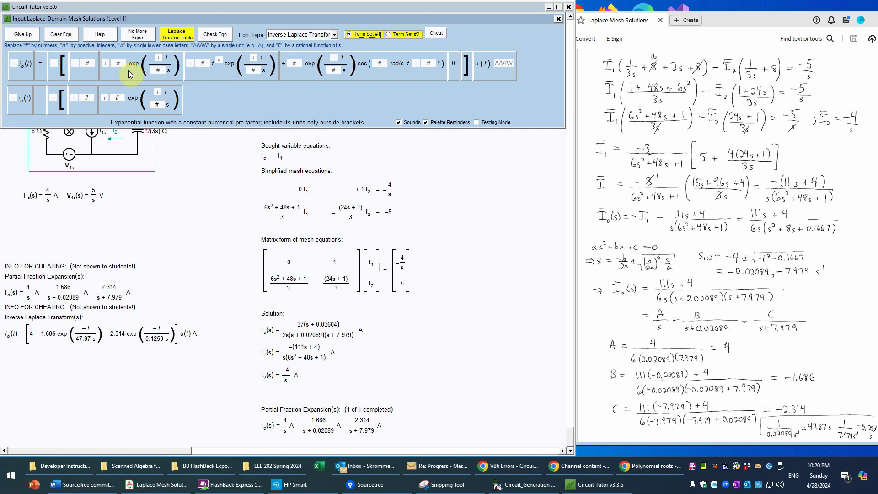
left_click(181, 36)
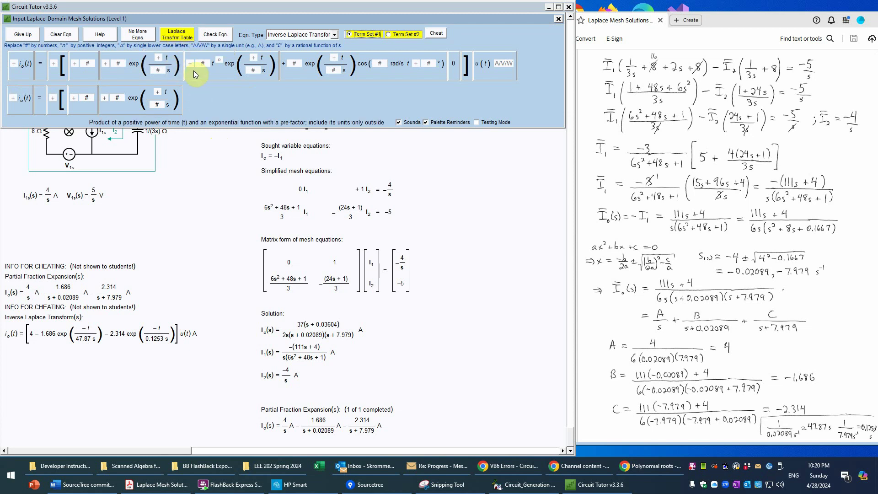
left_click(154, 69)
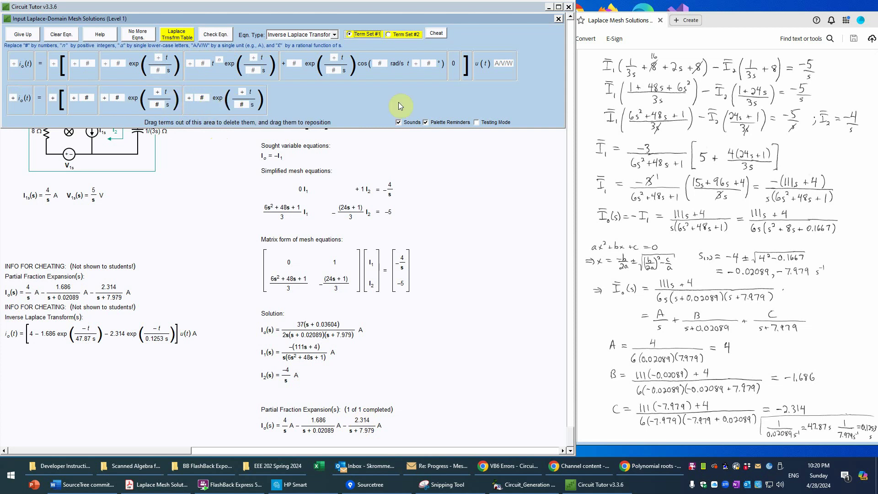
left_click(469, 71)
left_click(498, 70)
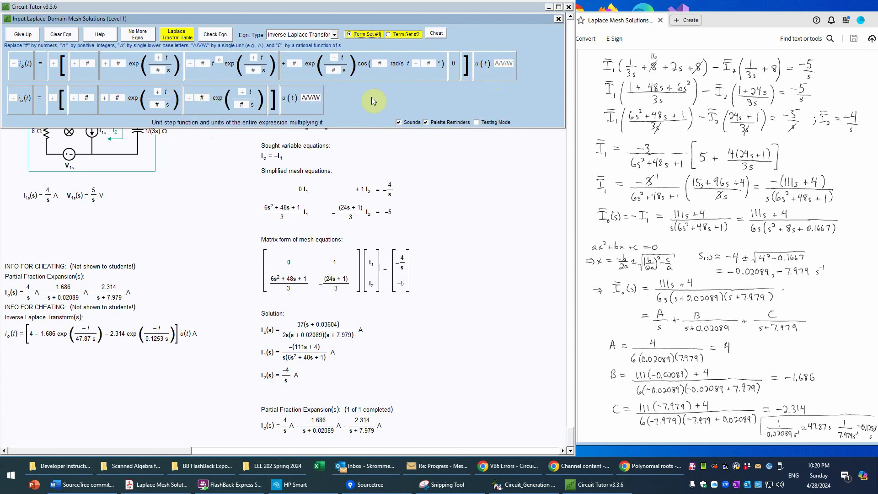
Set the unit of the io(t) expression to A and its constant term to 4.
left_click(319, 97)
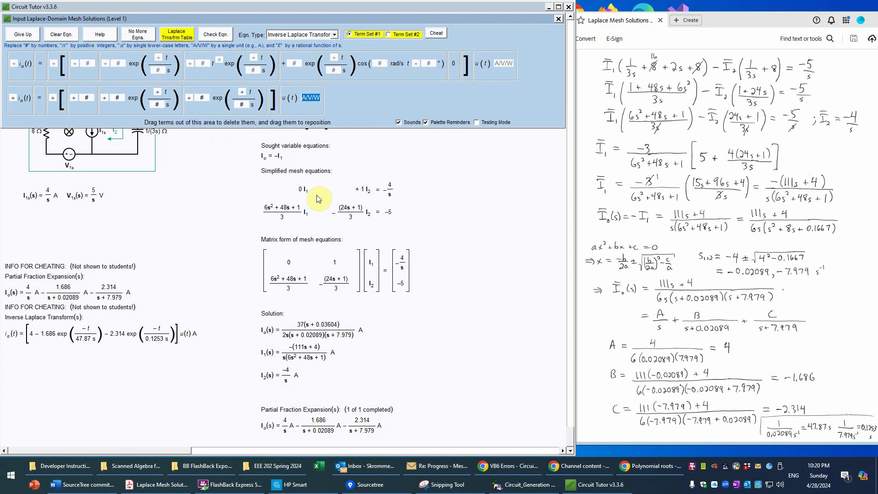
type("A")
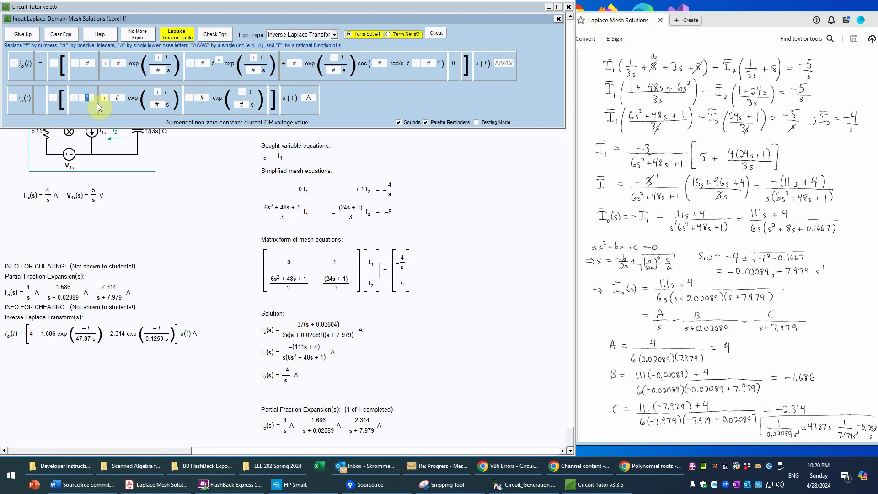
type("4")
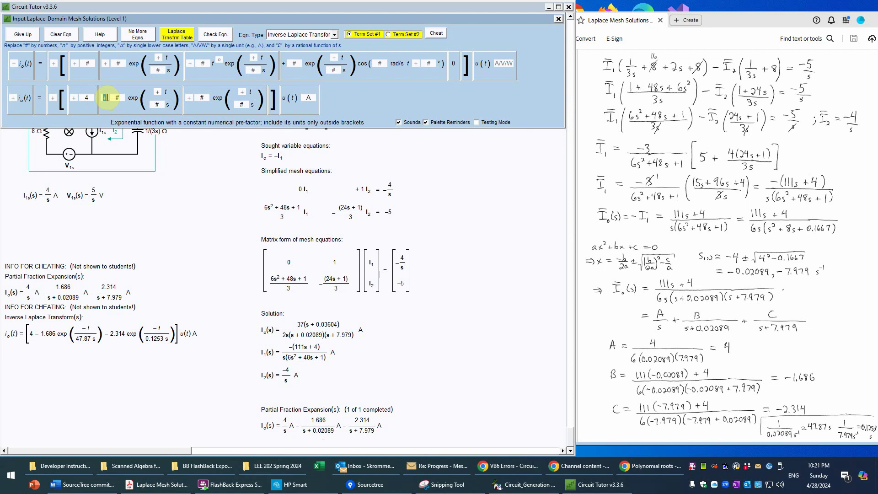
Fill in the first exponential term as −1.686 exp(−t / 47.87 s).
type("-")
type("1.686")
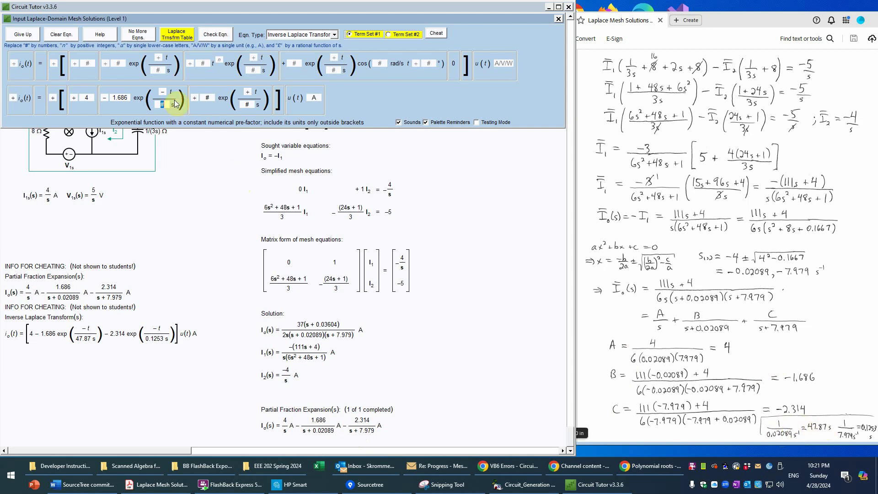
type("47.87")
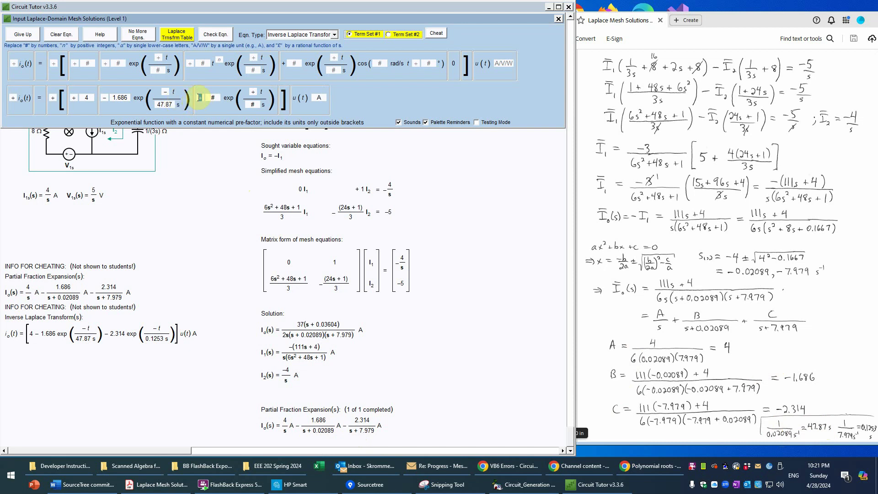
Fill in the second exponential term of io(t) as −2.314 exp(−t / 0.1253 s).
left_click(200, 98)
type("2.314")
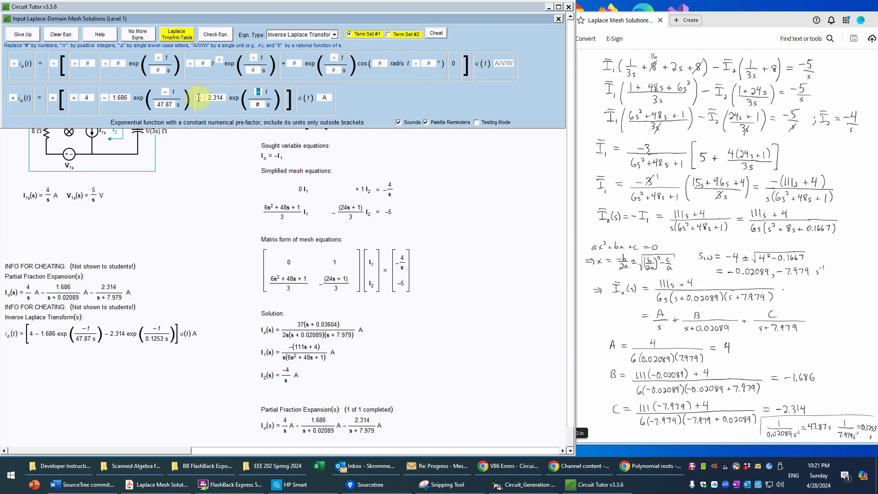
type("-")
left_click(259, 104)
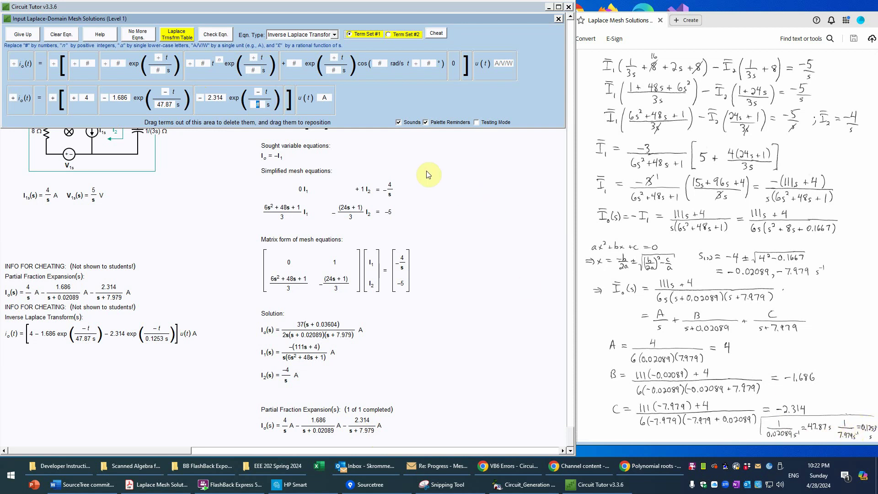
type("0.12536")
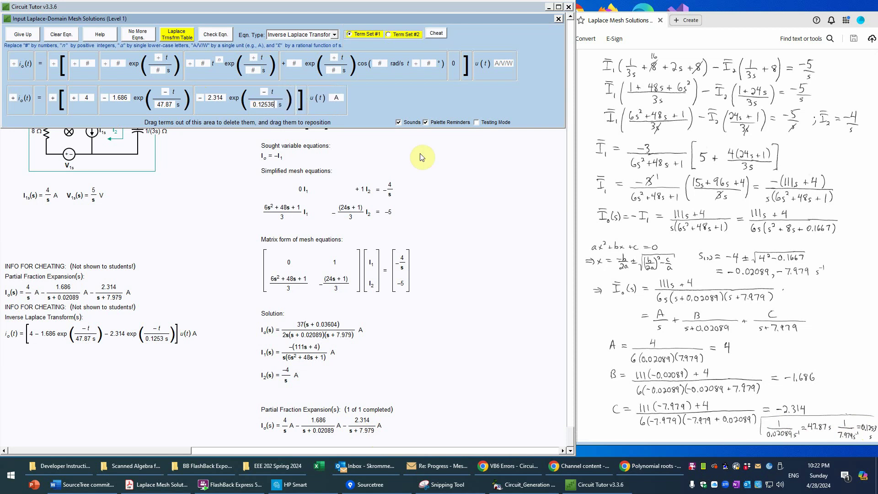
key("BackSpace")
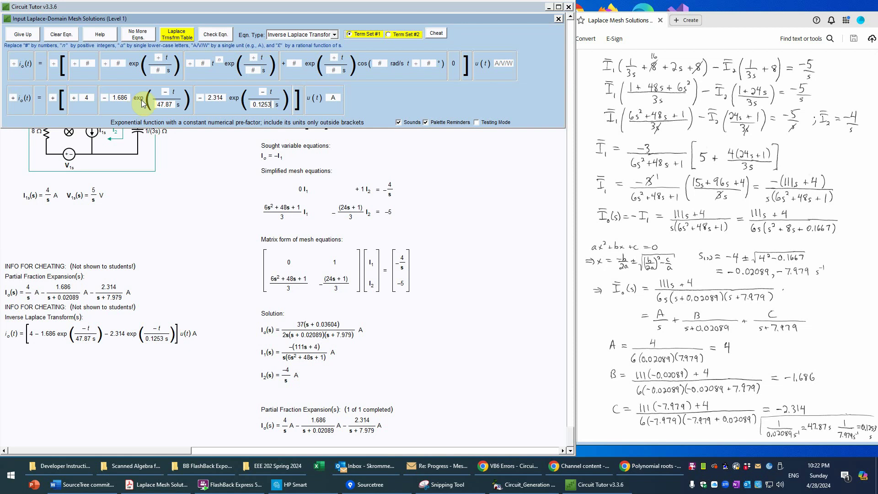
Check the completed inverse Laplace transform equation and declare that there are no more equations to enter.
left_click(215, 35)
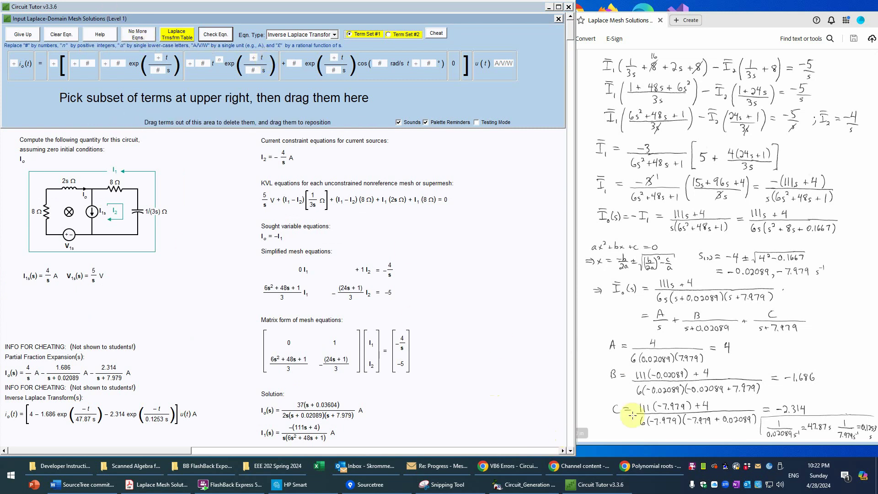
scroll(571, 440, "down", 5)
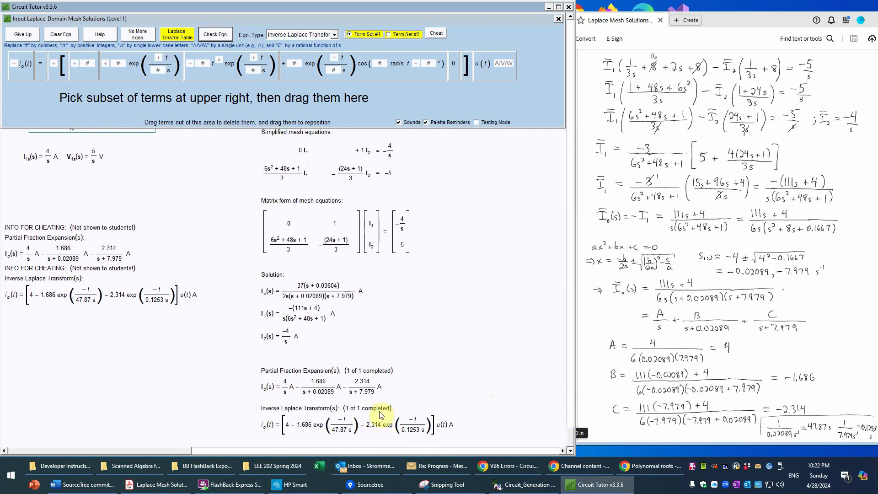
left_click(139, 31)
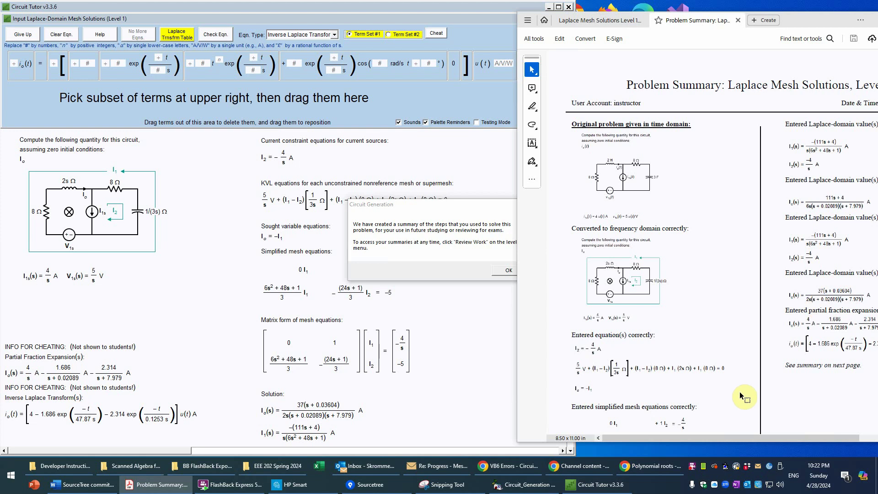
Look through the generated problem summary PDF, close it and dismiss the notice about the saved summary.
scroll(739, 391, "down", 7)
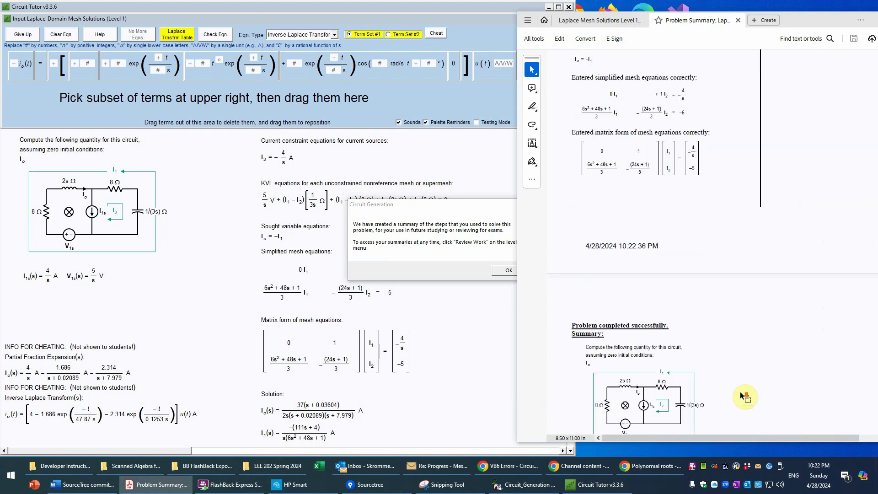
scroll(743, 395, "down", 5)
scroll(743, 395, "up", 4)
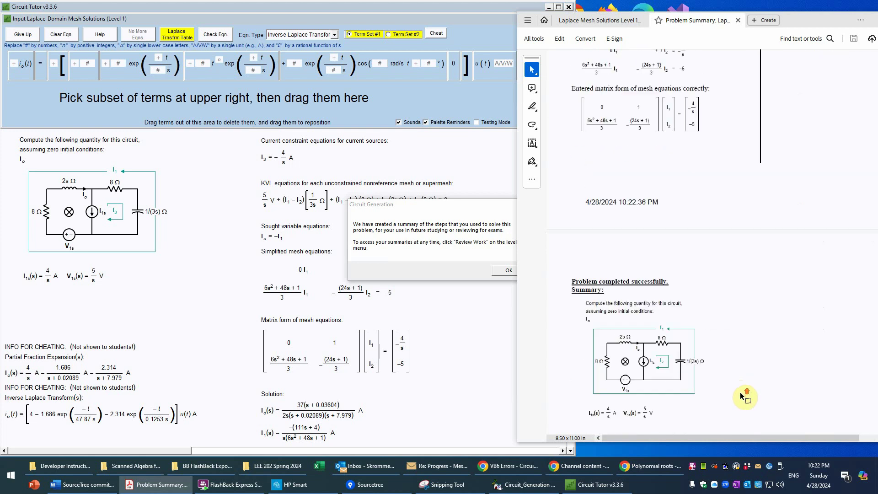
scroll(743, 396, "up", 12)
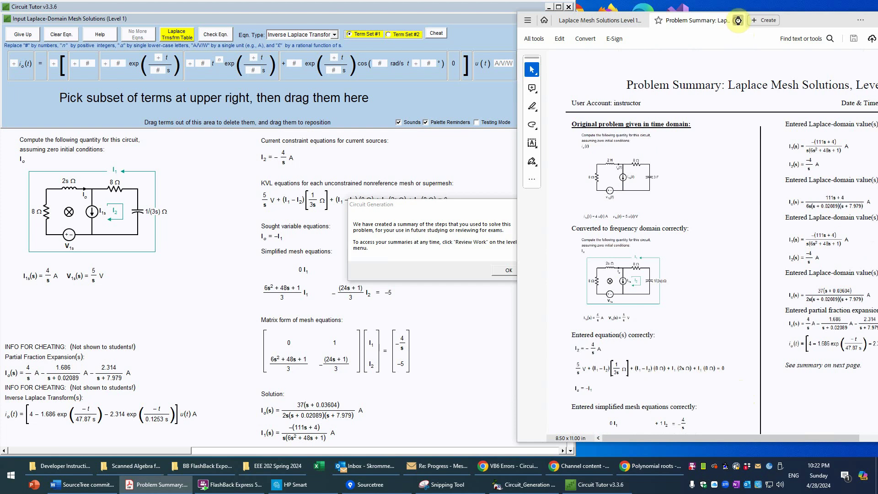
left_click(737, 23)
left_click(476, 315)
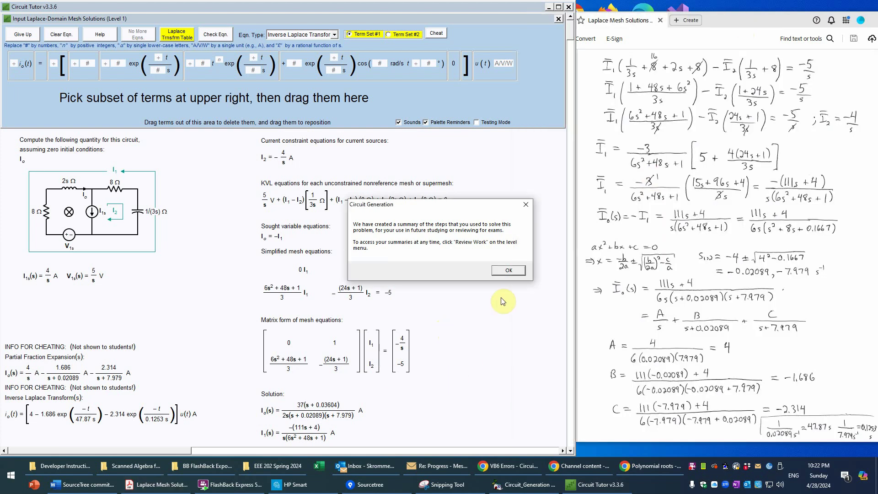
left_click(505, 271)
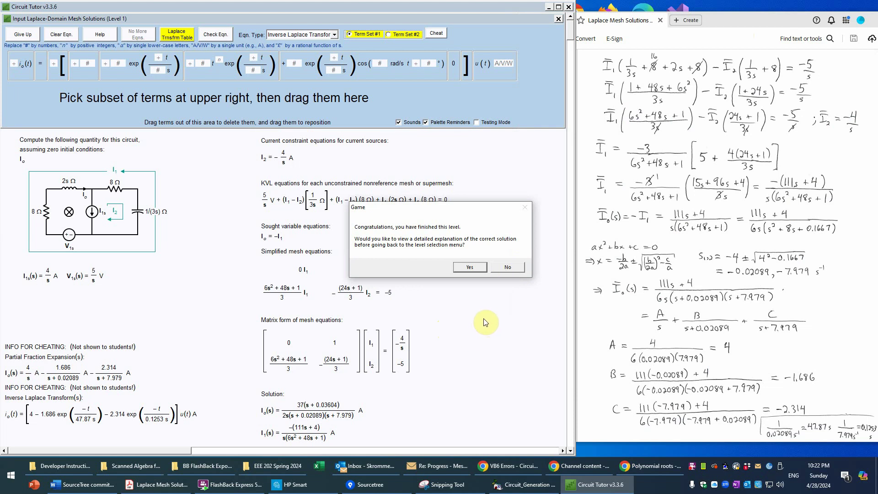
View the detailed explanation of the correct solution down to the mesh currents in a maximized window, and close the solution display.
left_click(471, 267)
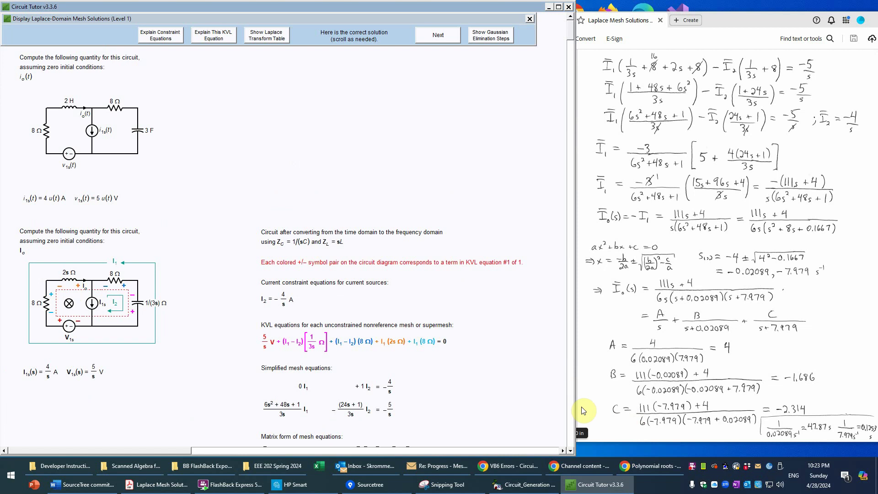
scroll(570, 439, "down", 7)
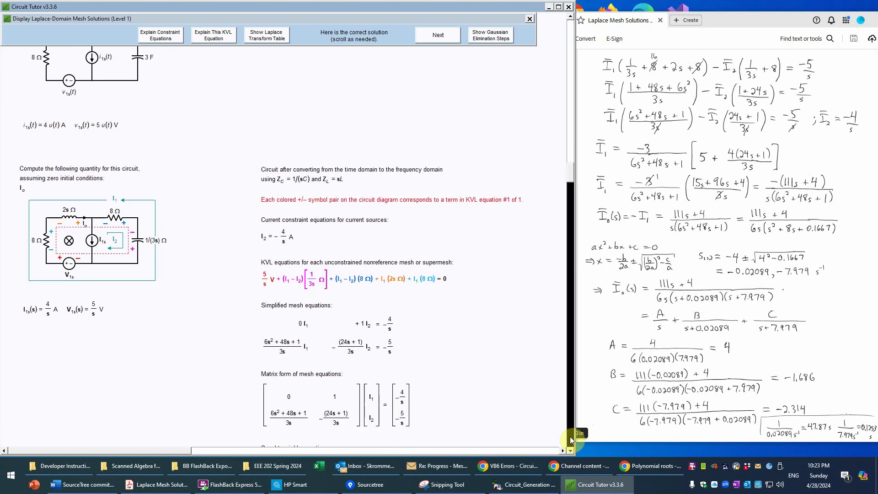
scroll(570, 427, "down", 1)
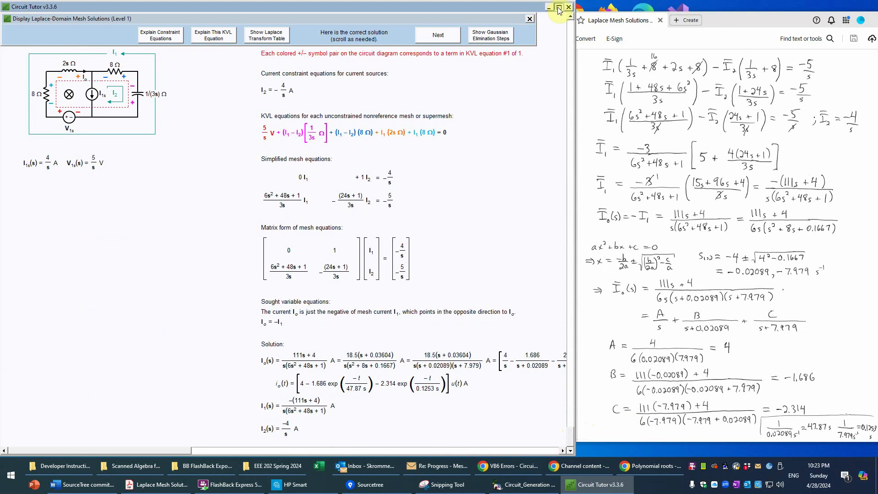
double_click(523, 4)
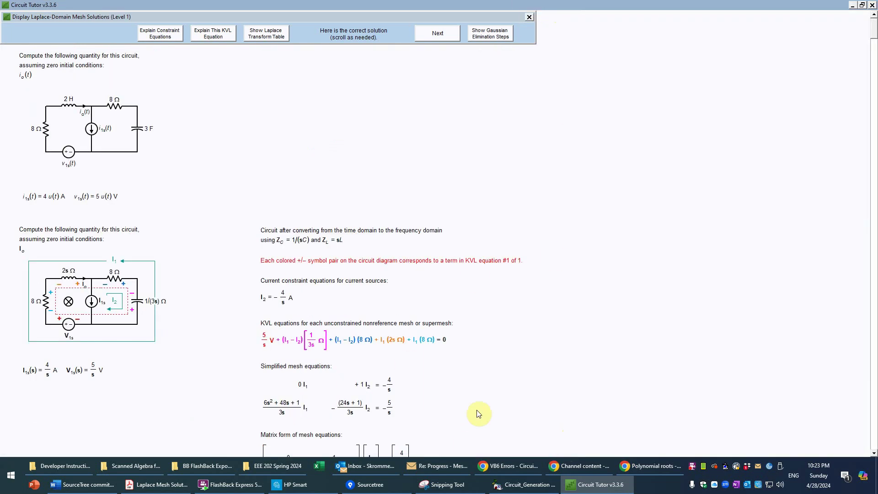
left_click(875, 429)
left_click_drag(875, 429, 875, 429)
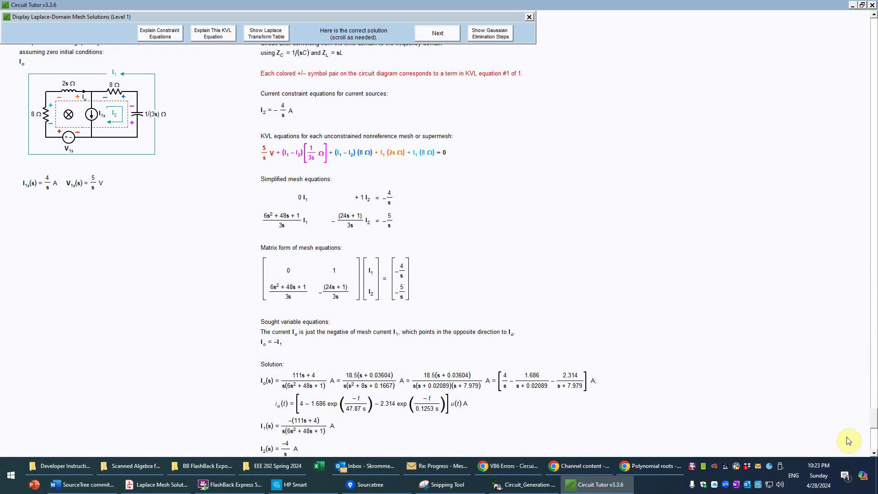
left_click(873, 452)
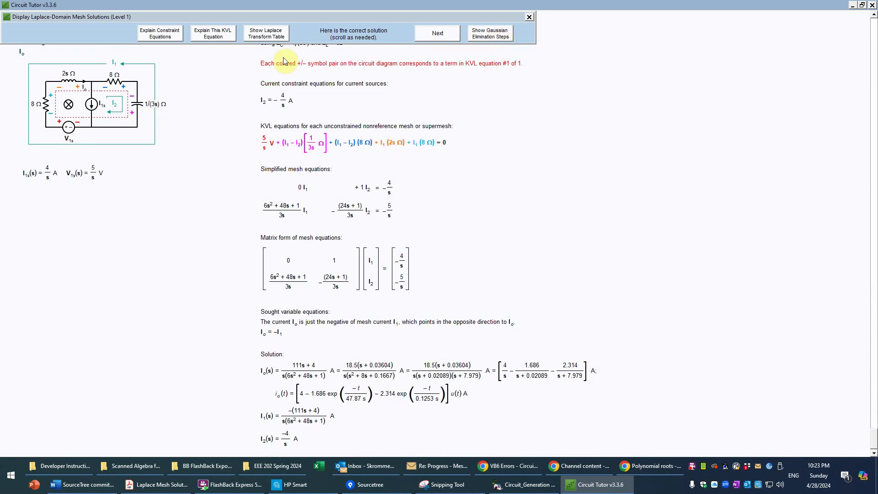
left_click(529, 16)
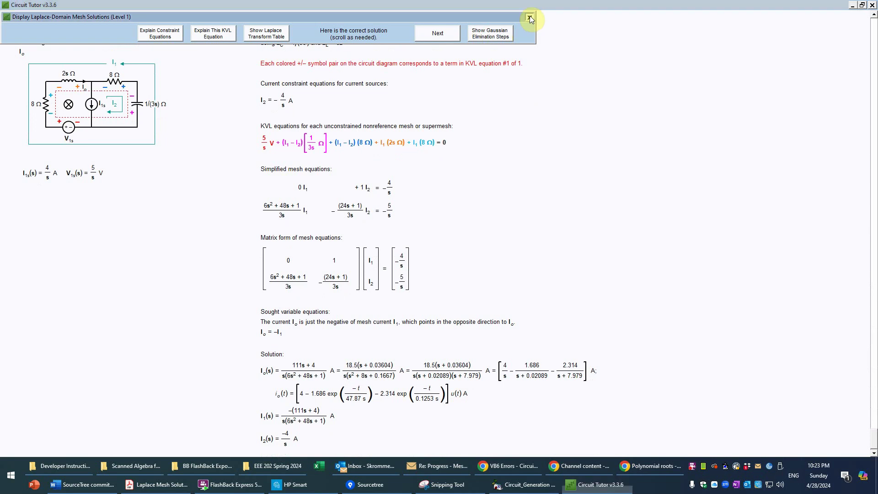
left_click(429, 262)
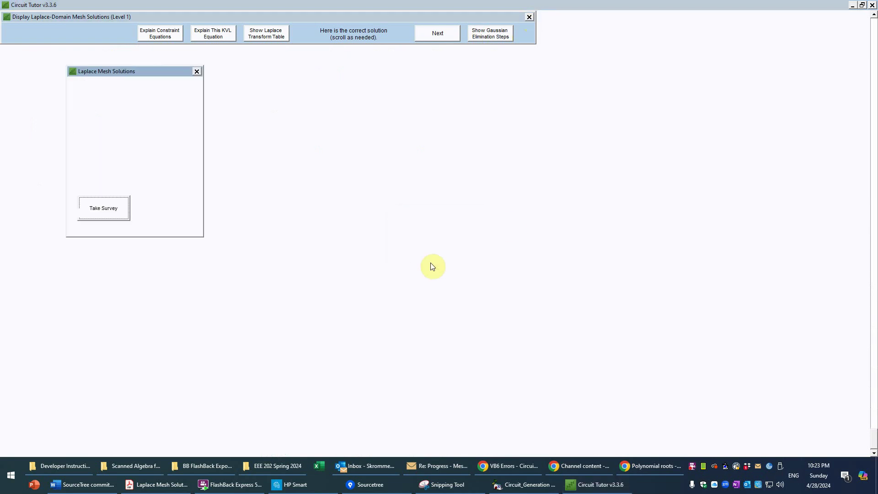